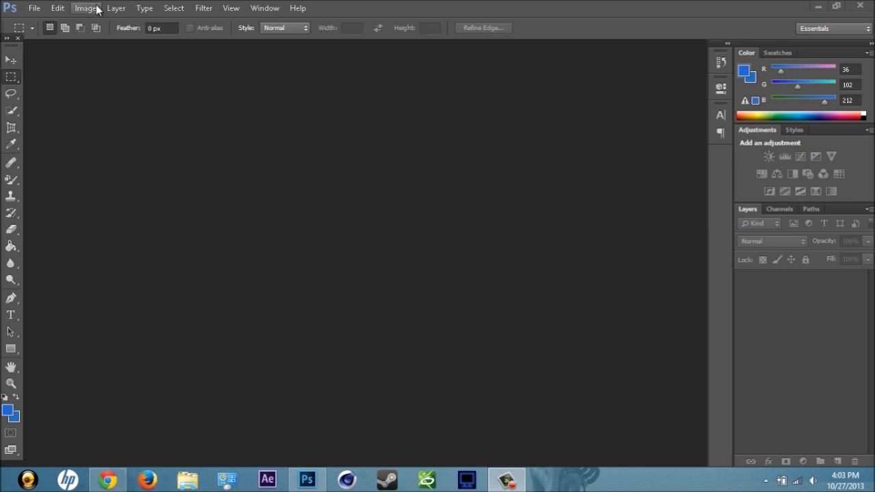
Make a new white document titled 'Banner For Twitch', 1280 px wide by 720 px high
{"action": "left_click", "coordinate": [35, 8]}
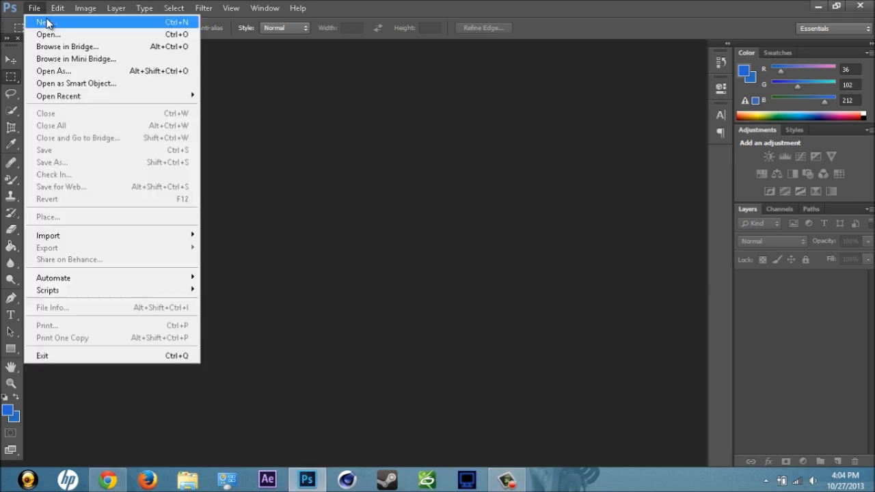
{"action": "left_click", "coordinate": [45, 21]}
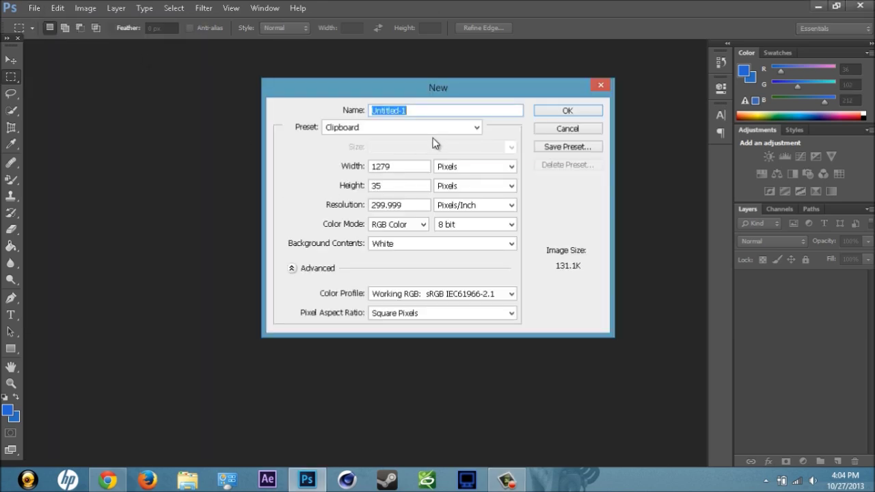
{"action": "type", "text": "Banner For Twitch"}
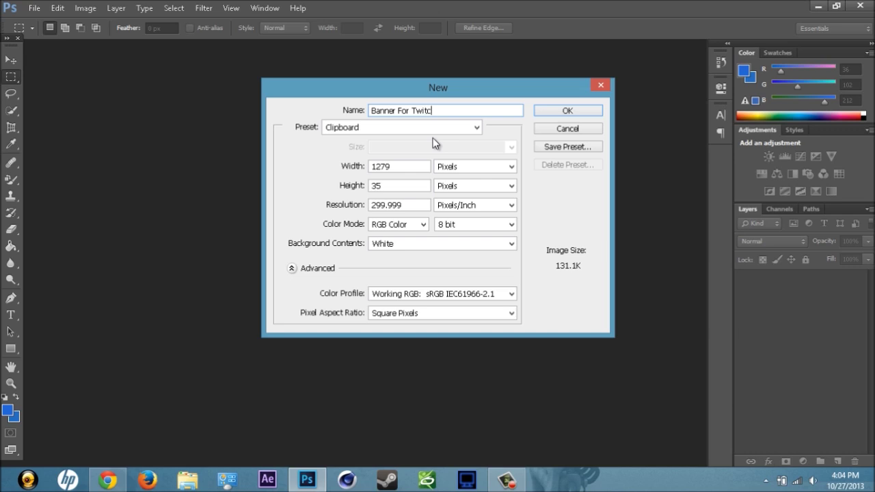
{"action": "left_click", "coordinate": [395, 169]}
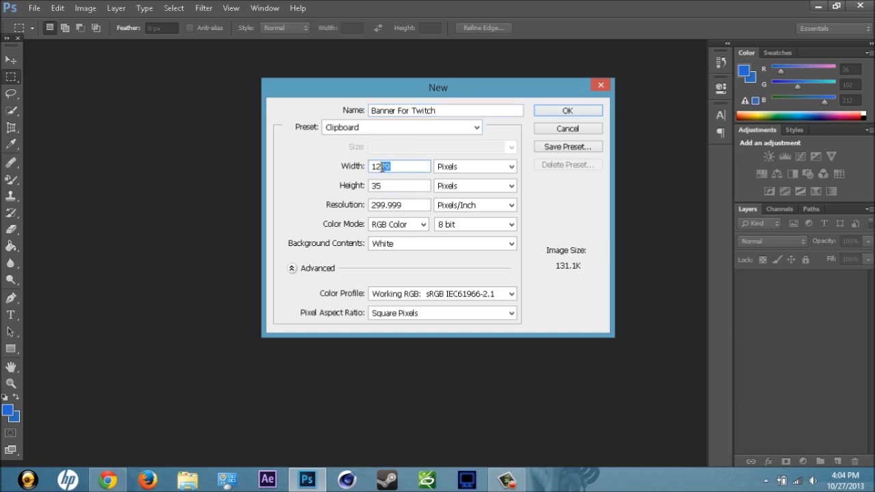
{"action": "type", "text": "80"}
{"action": "left_click", "coordinate": [376, 186]}
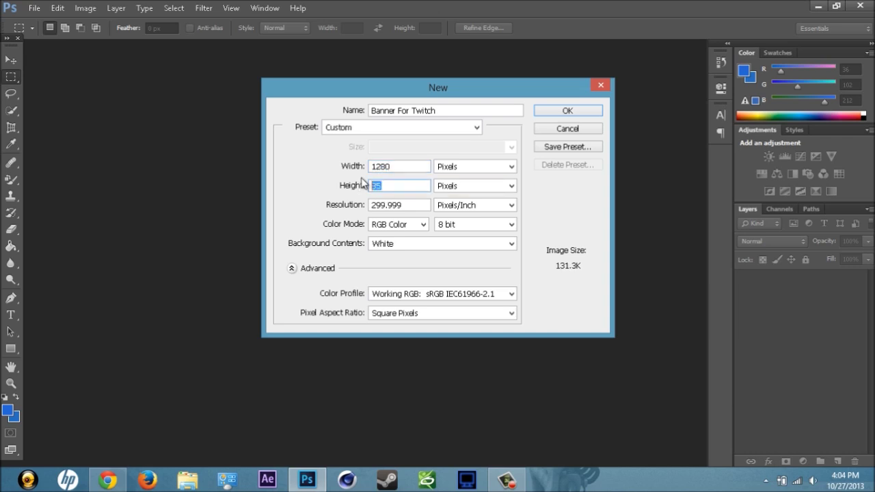
{"action": "type", "text": "720"}
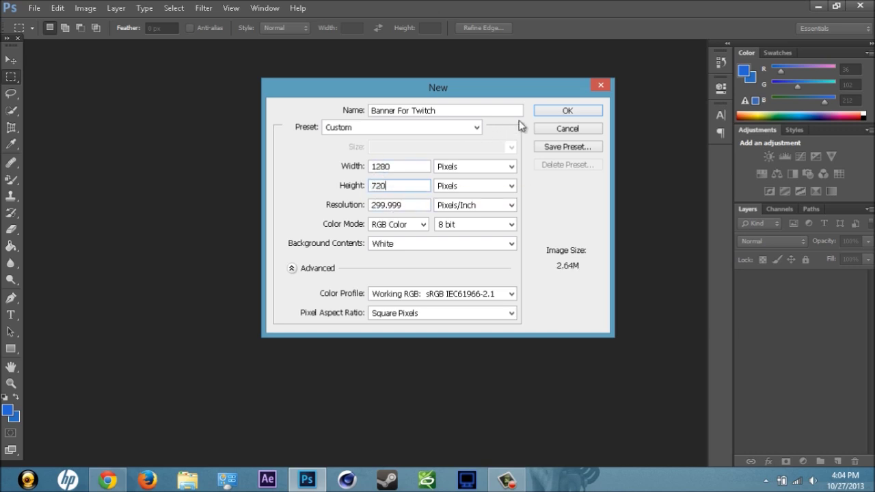
{"action": "left_click", "coordinate": [567, 111]}
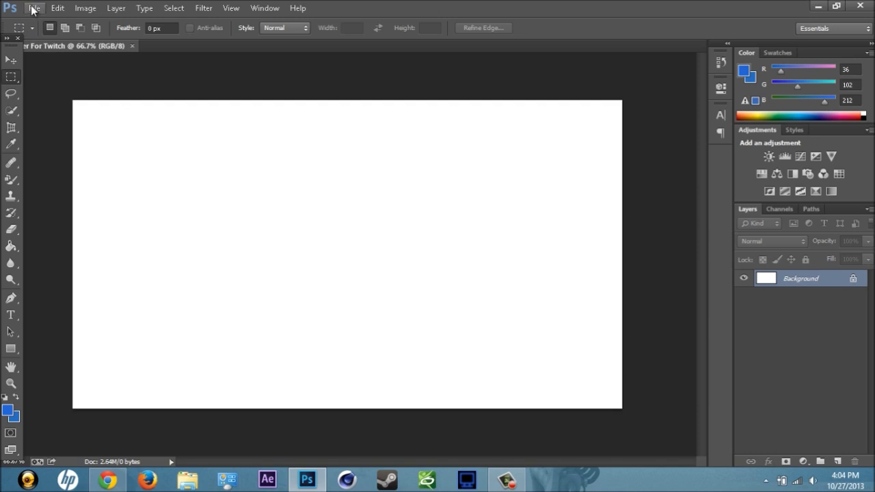
Create a second new document 1280 px wide and 35 px high for the stripe
{"action": "left_click", "coordinate": [34, 8]}
{"action": "left_click", "coordinate": [60, 32]}
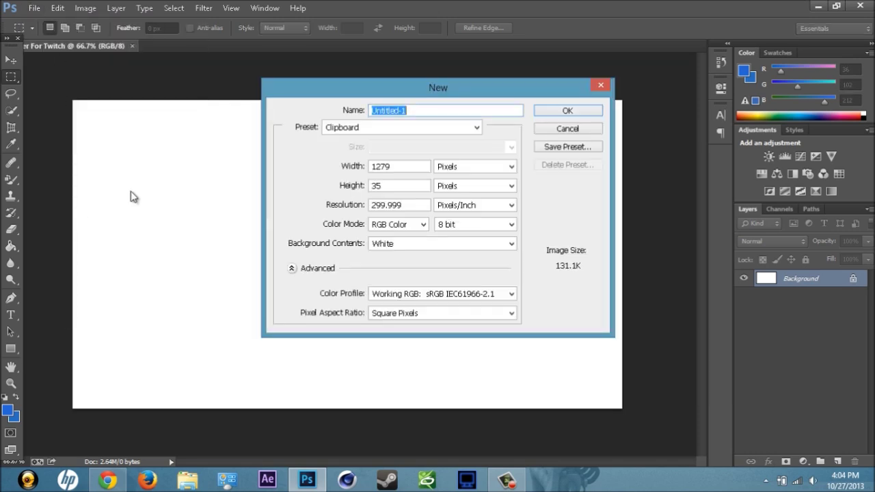
{"action": "left_click_drag", "start_coordinate": [393, 166], "coordinate": [385, 168]}
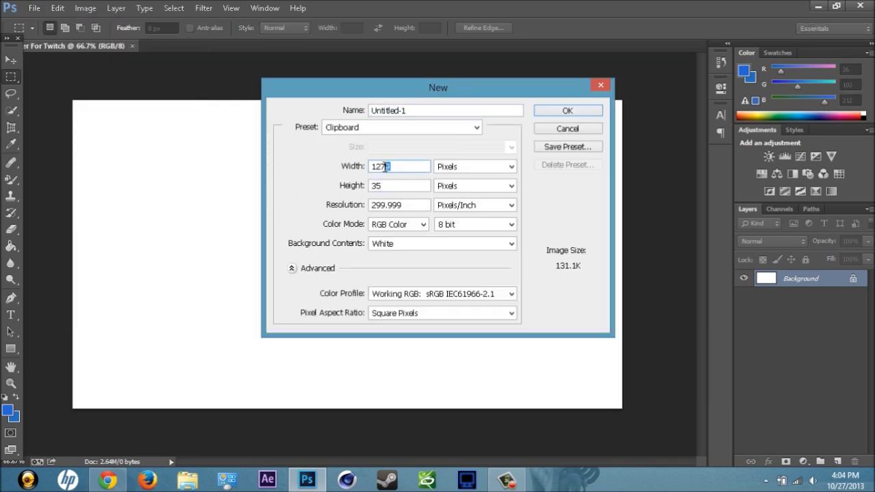
{"action": "type", "text": "80"}
{"action": "left_click", "coordinate": [560, 113]}
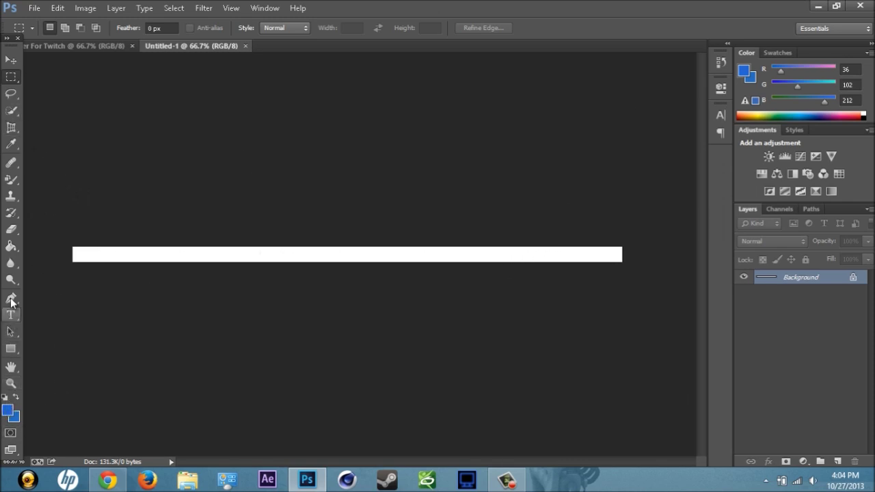
Set the foreground colour to red and fill the 1280×35 strip with the Paint Bucket
{"action": "left_click", "coordinate": [12, 299]}
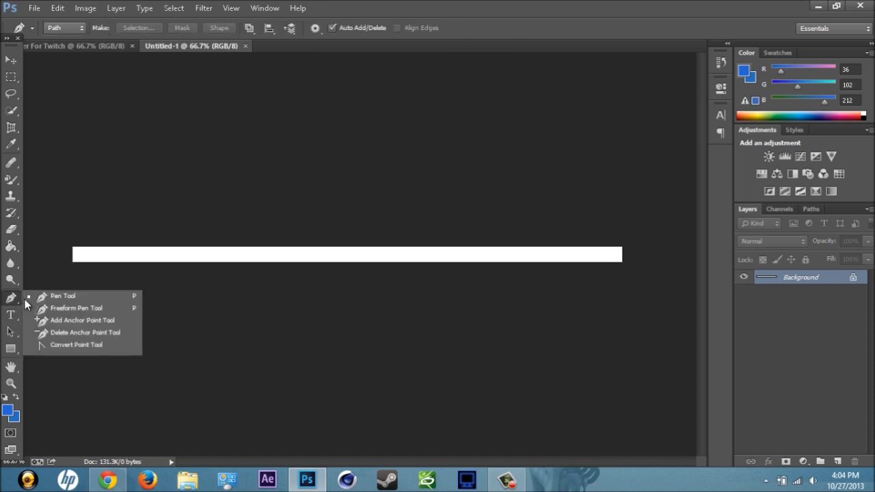
{"action": "mouse_move", "coordinate": [11, 212]}
{"action": "left_mouse_down"}
{"action": "mouse_move", "coordinate": [41, 223]}
{"action": "mouse_move", "coordinate": [23, 254]}
{"action": "mouse_move", "coordinate": [41, 256]}
{"action": "left_mouse_up"}
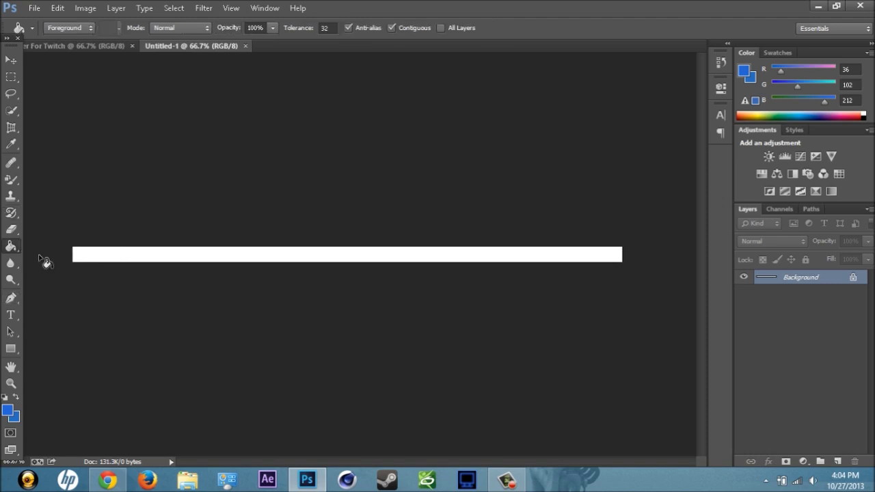
{"action": "left_click", "coordinate": [15, 417]}
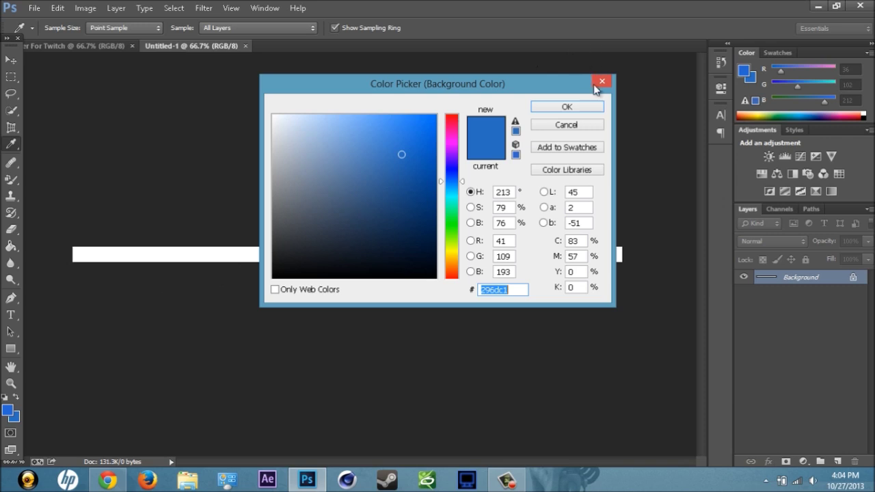
{"action": "key", "text": "Return"}
{"action": "left_click", "coordinate": [11, 408]}
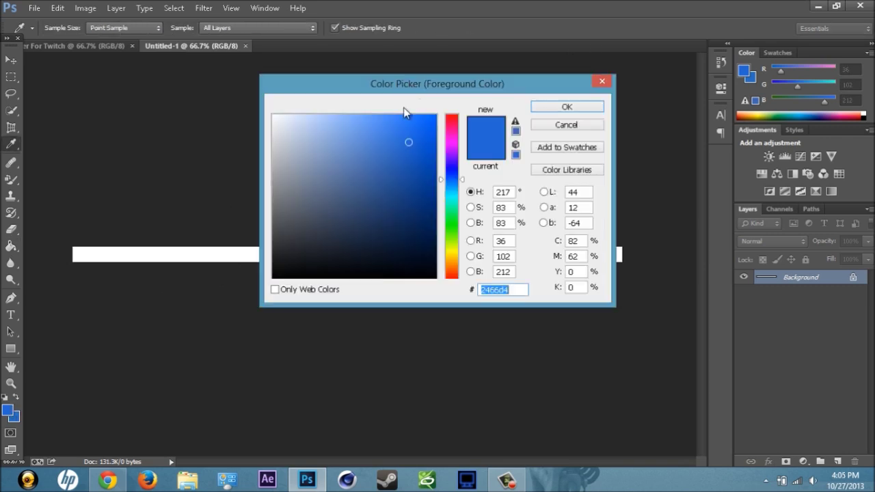
{"action": "left_click", "coordinate": [452, 235]}
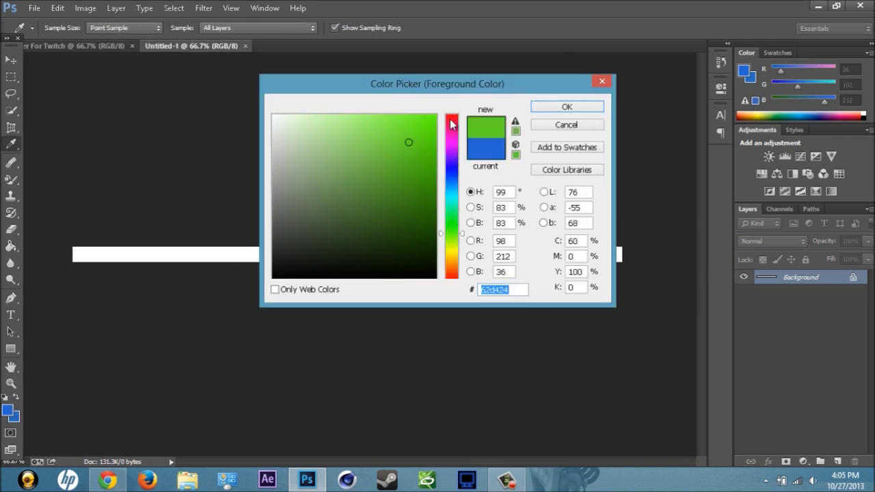
{"action": "left_click", "coordinate": [453, 119]}
{"action": "left_click_drag", "start_coordinate": [419, 131], "coordinate": [408, 134]}
{"action": "left_click", "coordinate": [581, 107]}
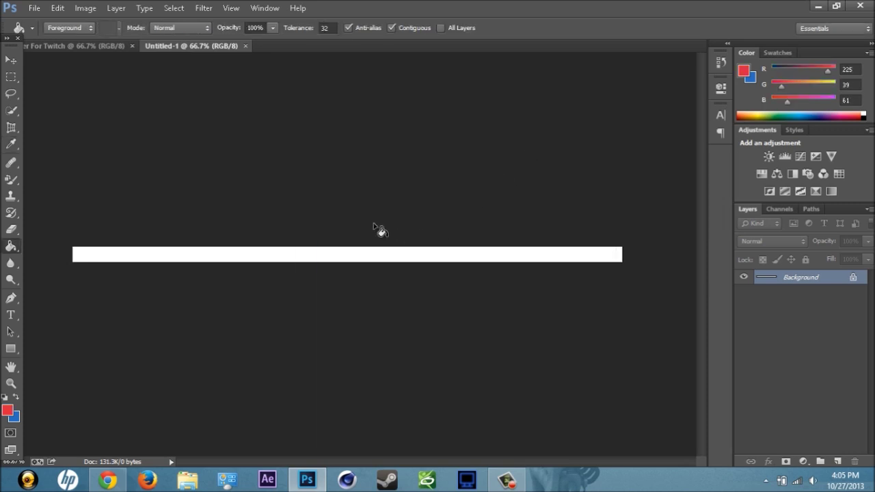
{"action": "left_click", "coordinate": [364, 260]}
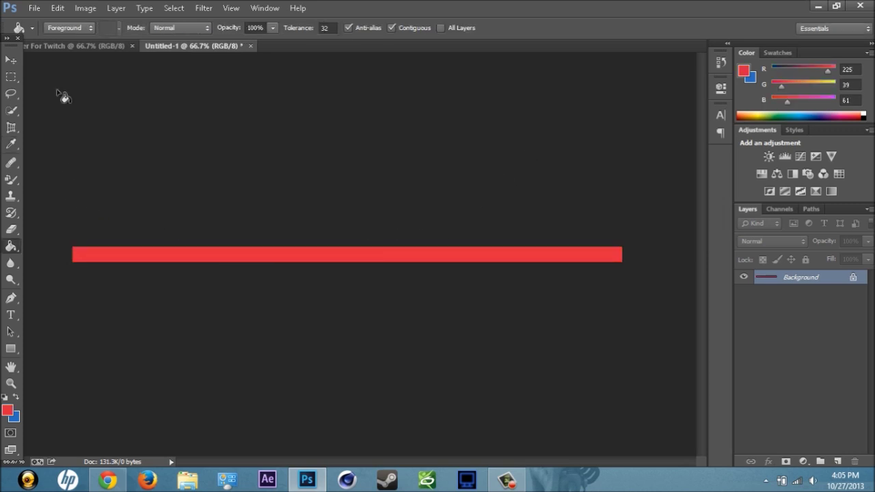
{"action": "left_click", "coordinate": [11, 60]}
Draw a Rectangular Marquee selection spanning the whole red strip and nudge it into place
{"action": "left_click_drag", "start_coordinate": [9, 80], "coordinate": [41, 83]}
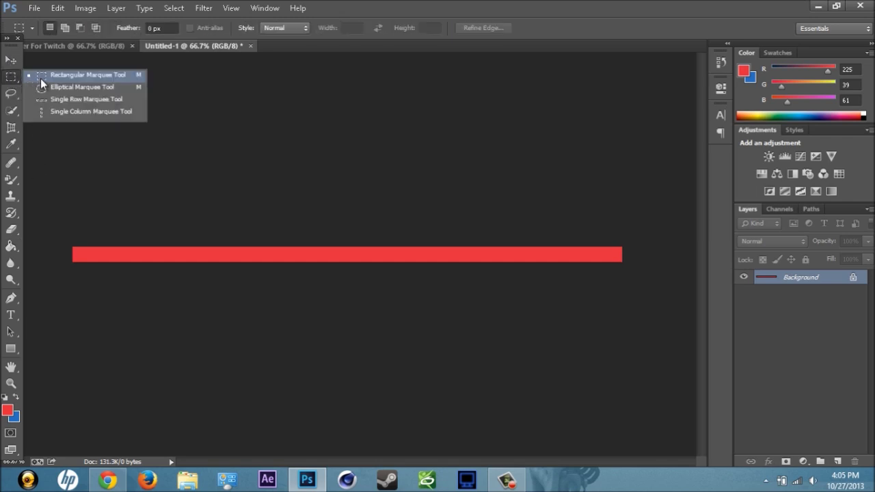
{"action": "left_click_drag", "start_coordinate": [40, 81], "coordinate": [40, 81]}
{"action": "left_click_drag", "start_coordinate": [73, 246], "coordinate": [615, 280]}
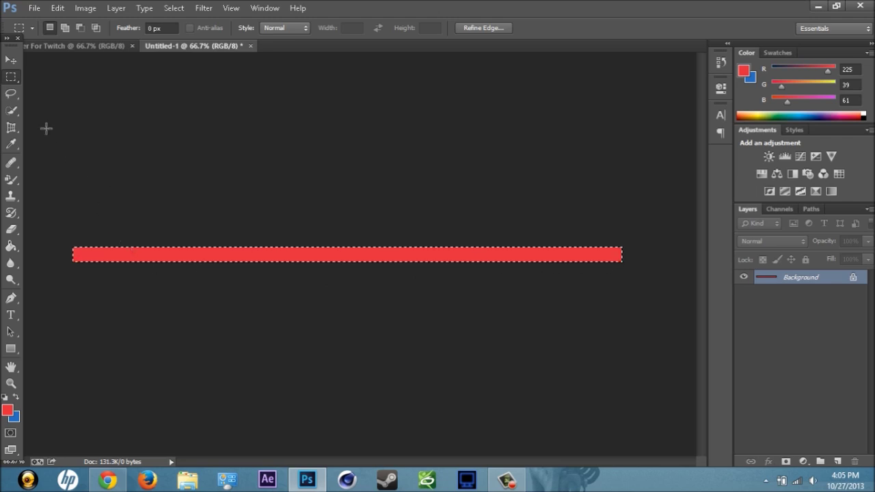
{"action": "left_click", "coordinate": [11, 60]}
{"action": "mouse_move", "coordinate": [209, 255]}
{"action": "left_mouse_down"}
{"action": "mouse_move", "coordinate": [106, 79]}
{"action": "mouse_move", "coordinate": [240, 248]}
{"action": "mouse_move", "coordinate": [211, 254]}
{"action": "left_mouse_up"}
{"action": "left_click", "coordinate": [11, 77]}
{"action": "mouse_move", "coordinate": [138, 260]}
{"action": "left_mouse_down"}
{"action": "mouse_move", "coordinate": [134, 251]}
{"action": "mouse_move", "coordinate": [141, 255]}
{"action": "left_mouse_up"}
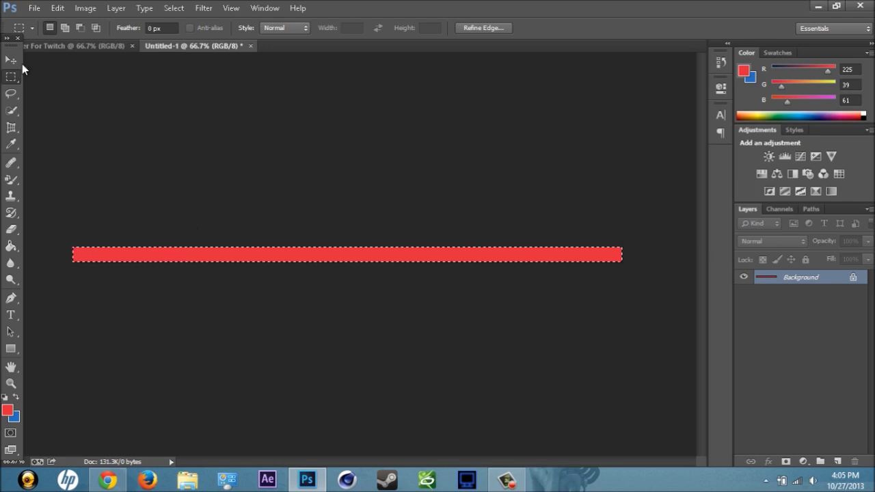
{"action": "left_click", "coordinate": [11, 60]}
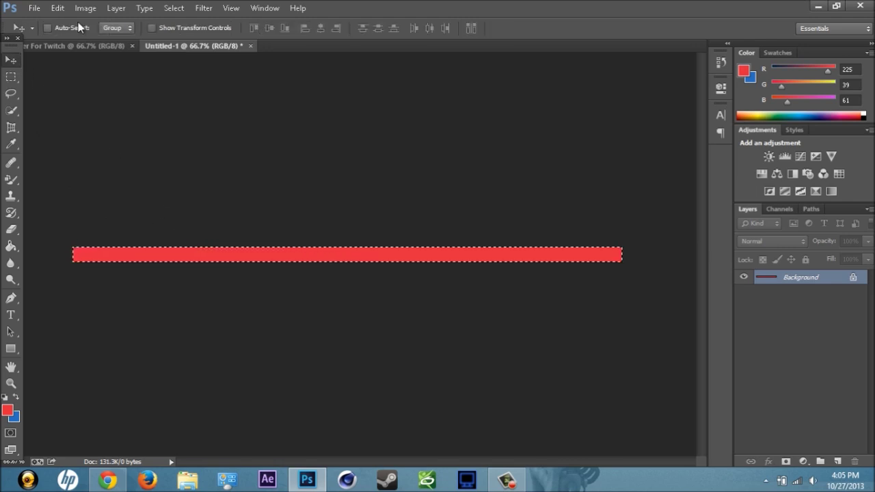
Paste the red strip into Banner For Twitch, move it to the top, and stretch it slightly taller
{"action": "left_click", "coordinate": [85, 46]}
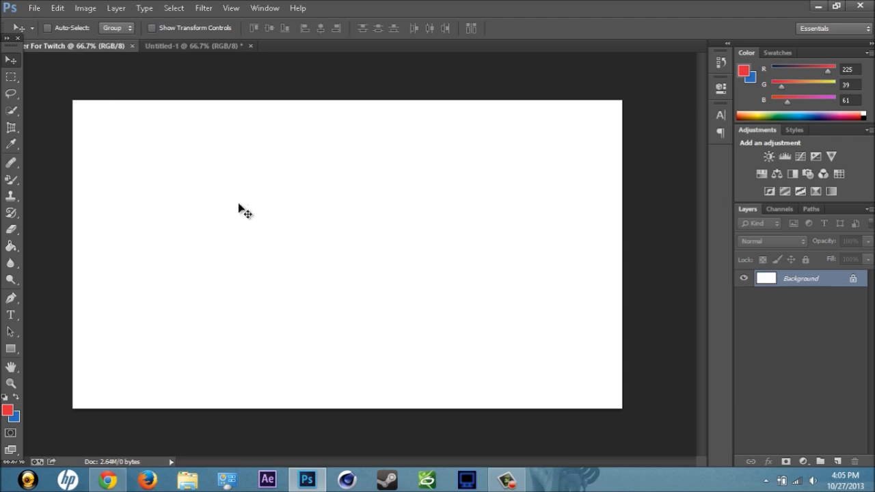
{"action": "key", "text": "ctrl+v"}
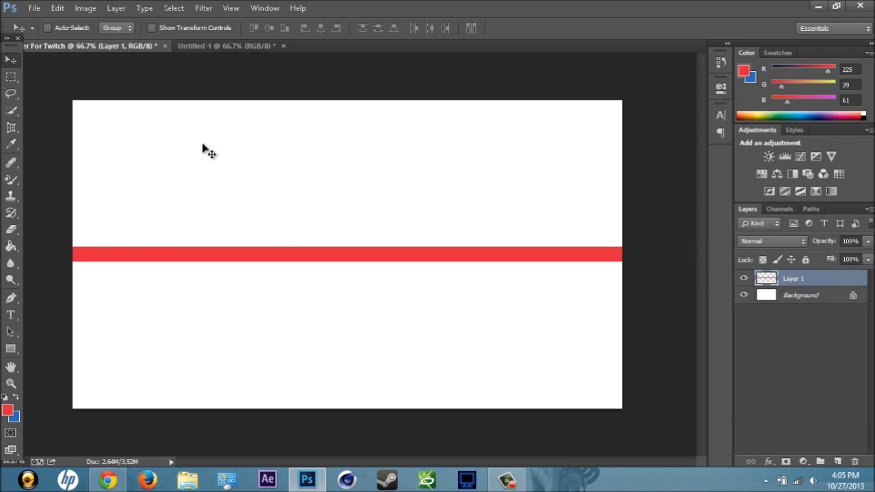
{"action": "left_click_drag", "start_coordinate": [227, 259], "coordinate": [230, 113]}
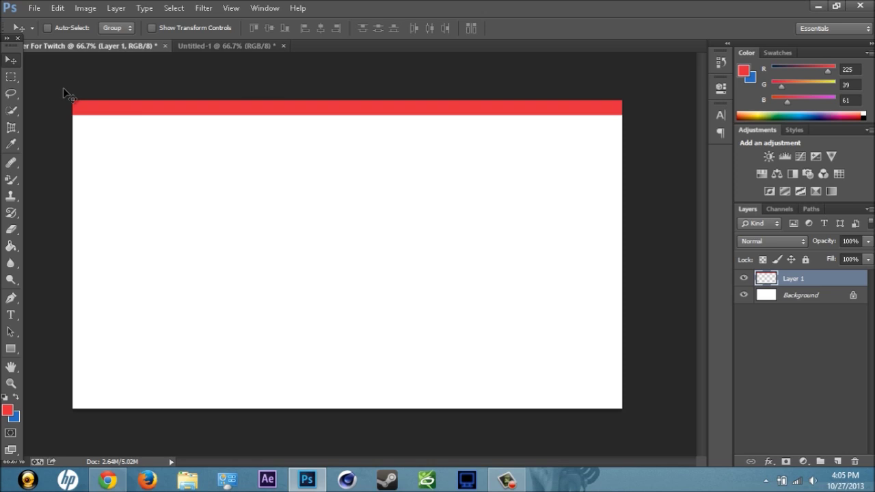
{"action": "key", "text": "ctrl+t"}
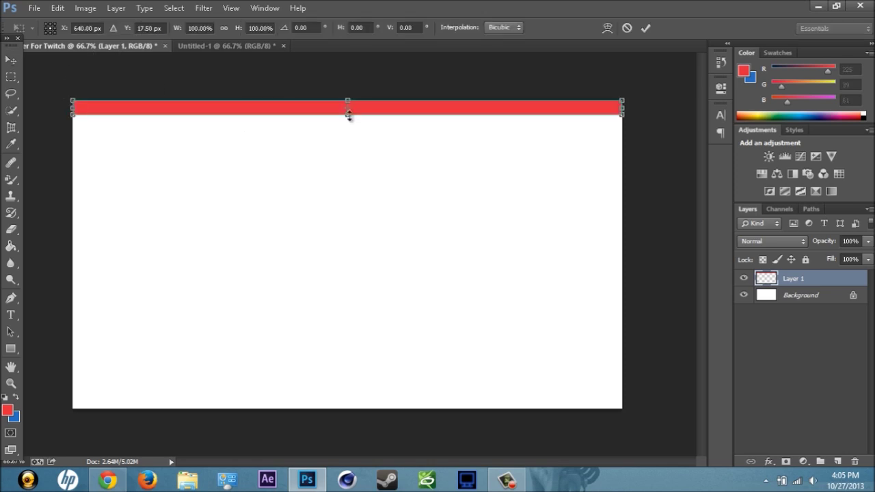
{"action": "left_click_drag", "start_coordinate": [348, 116], "coordinate": [348, 116]}
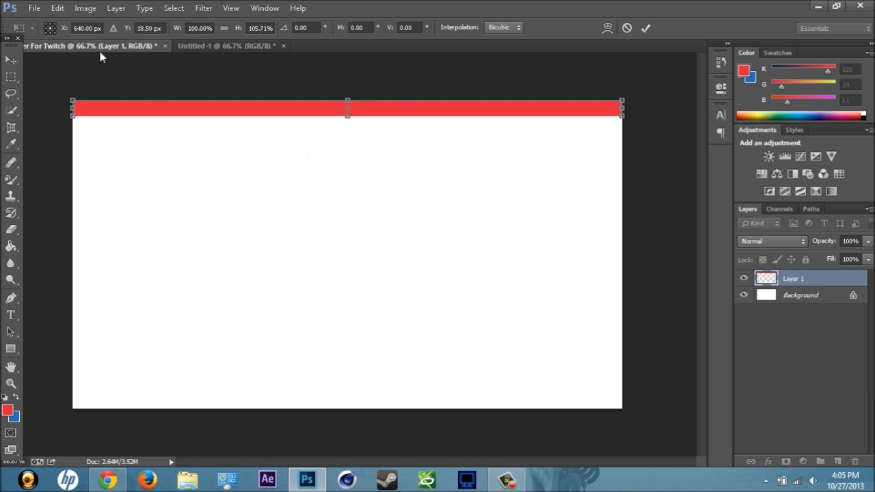
Close the Untitled-1 strip document without saving
{"action": "left_click", "coordinate": [205, 46]}
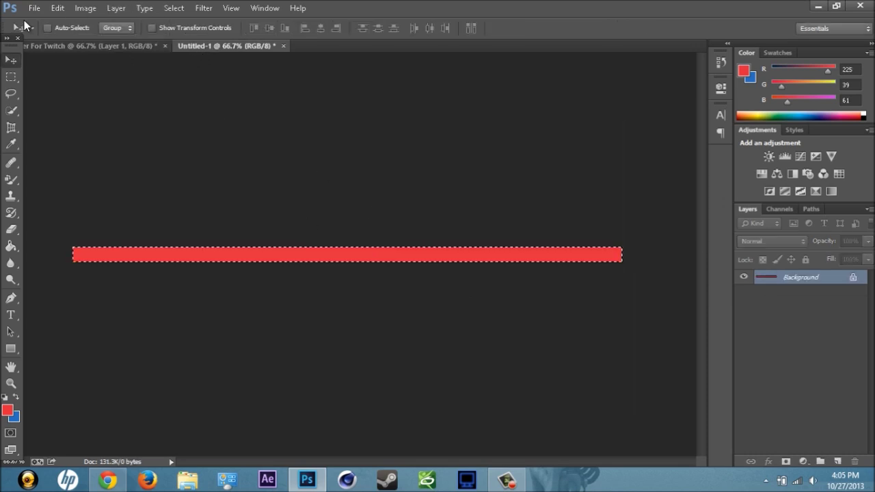
{"action": "left_click", "coordinate": [282, 46]}
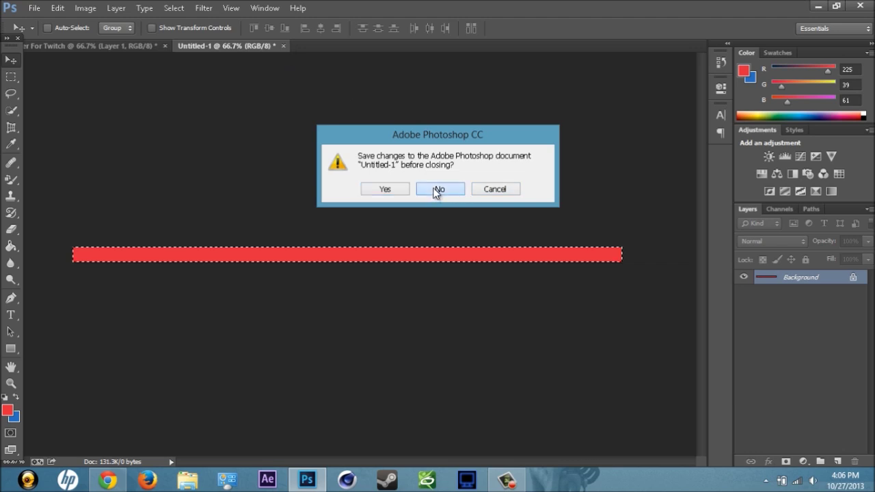
{"action": "left_click", "coordinate": [437, 191]}
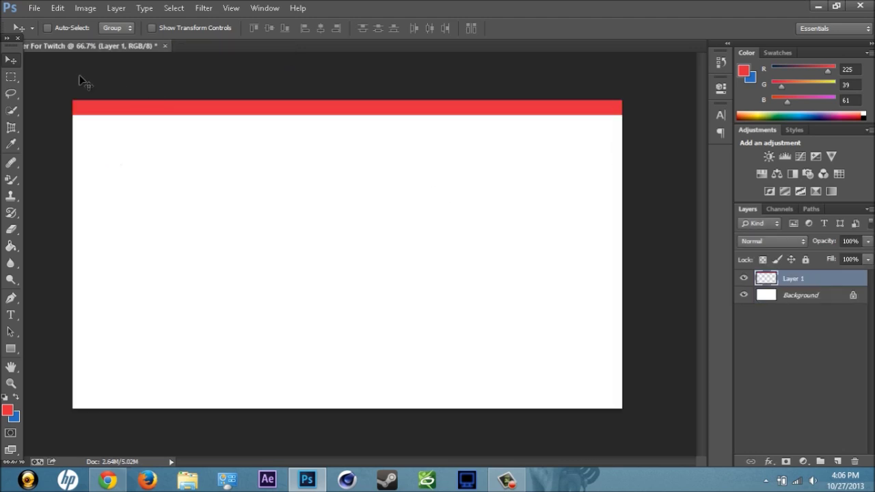
Open the New Layer dialog from the Background layer, browse Mode, Opacity and Color, then cancel it
{"action": "double_click", "coordinate": [768, 295]}
{"action": "left_click", "coordinate": [401, 201]}
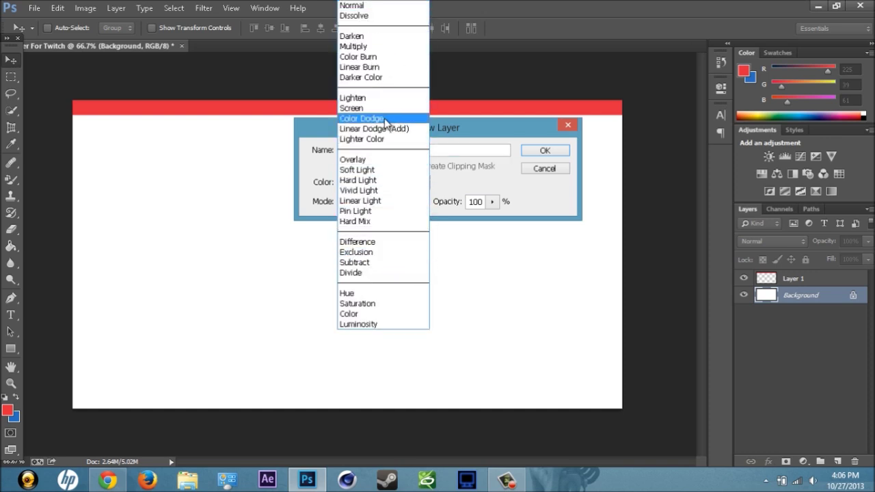
{"action": "left_click", "coordinate": [541, 249]}
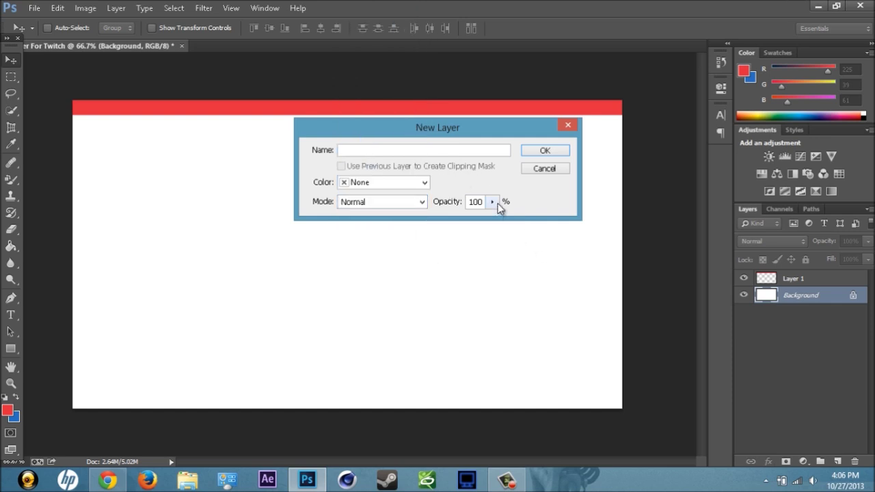
{"action": "left_click", "coordinate": [492, 202]}
{"action": "left_click", "coordinate": [406, 202]}
{"action": "left_click", "coordinate": [404, 202]}
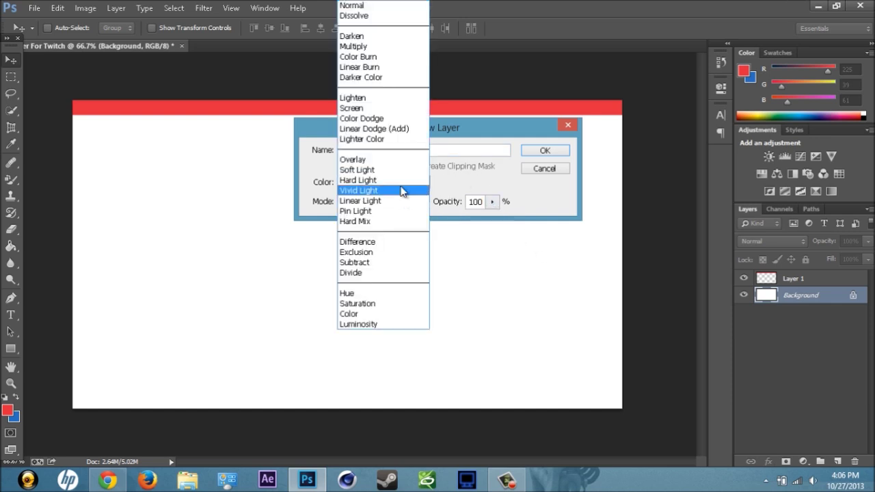
{"action": "left_click", "coordinate": [540, 274]}
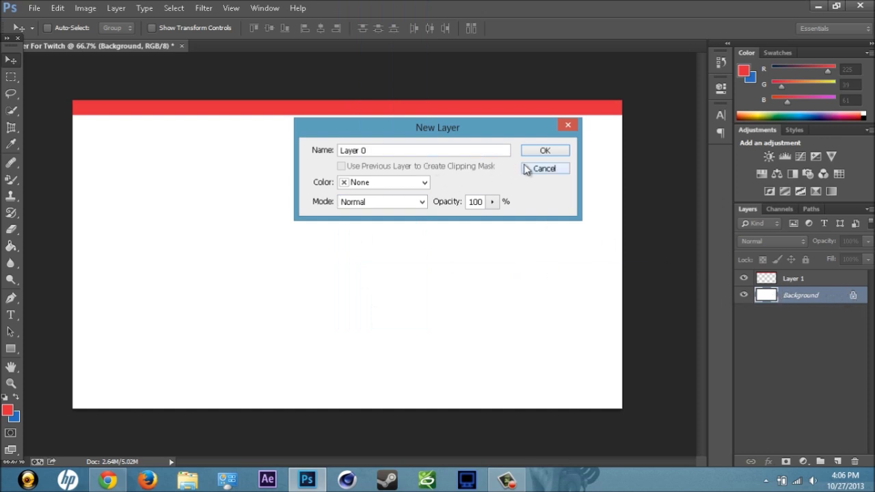
{"action": "left_click", "coordinate": [422, 184]}
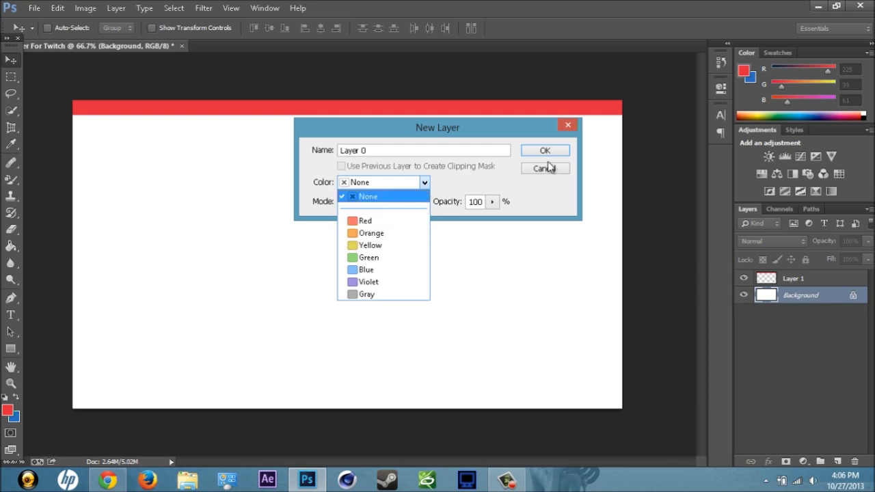
{"action": "left_click", "coordinate": [564, 133]}
{"action": "left_click", "coordinate": [568, 126]}
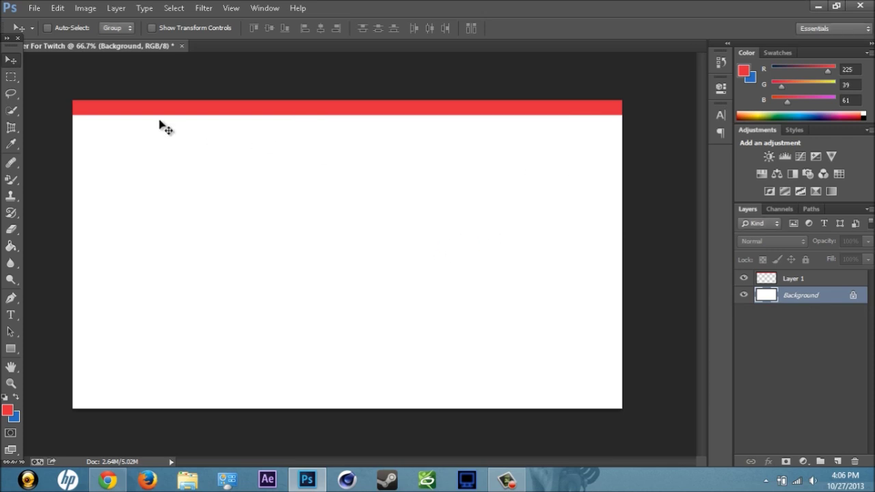
{"action": "left_click", "coordinate": [34, 8]}
Create a 1280 × 720 document with Background Contents set to Transparent
{"action": "left_click", "coordinate": [36, 21]}
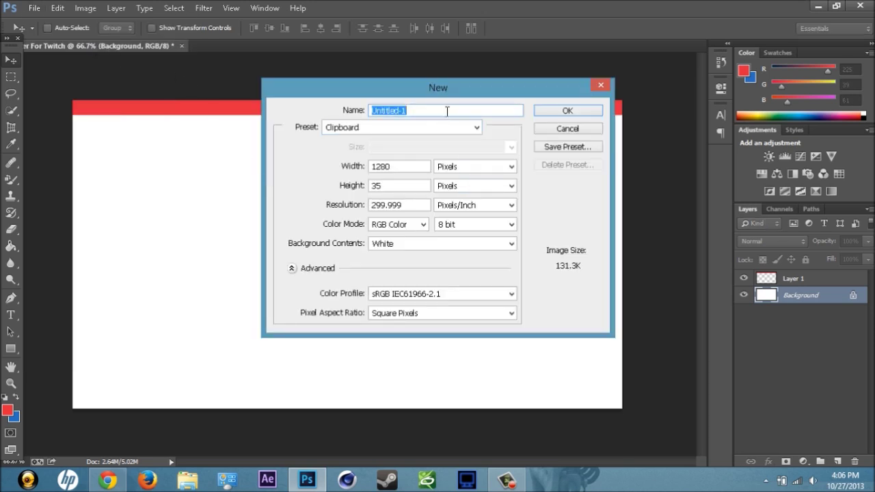
{"action": "double_click", "coordinate": [409, 186]}
{"action": "type", "text": "720"}
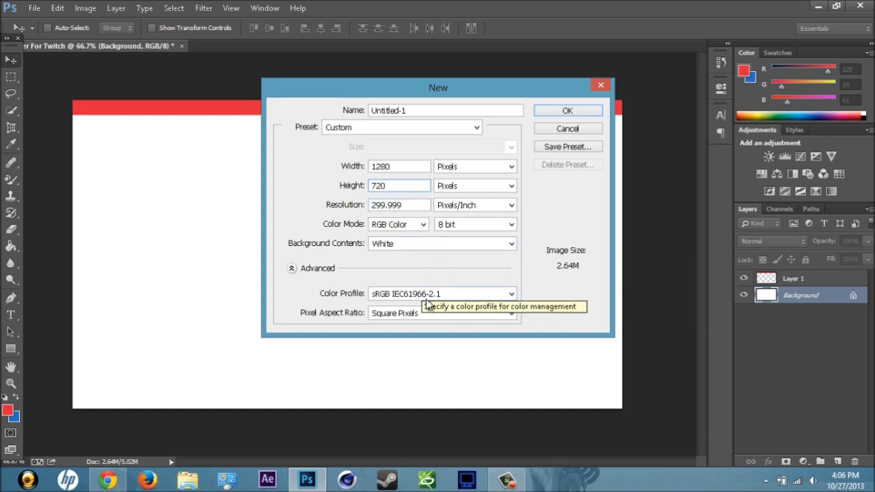
{"action": "left_click", "coordinate": [438, 244]}
{"action": "left_click", "coordinate": [437, 277]}
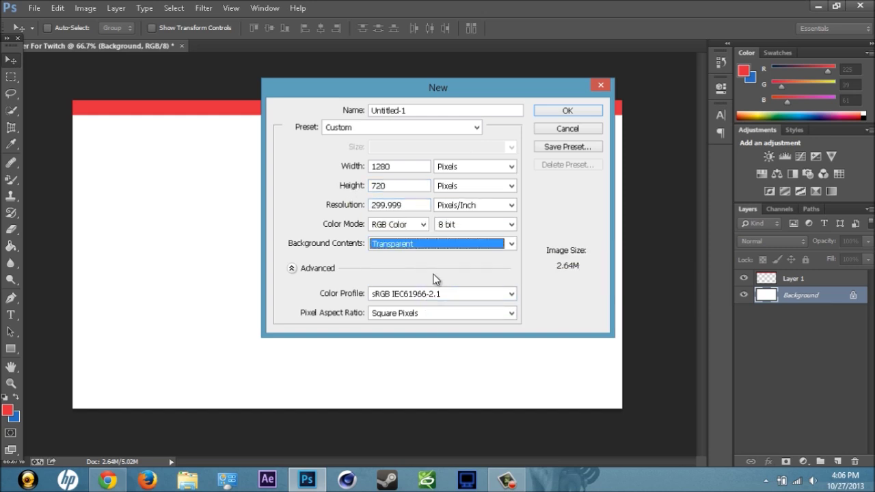
{"action": "left_click", "coordinate": [554, 111]}
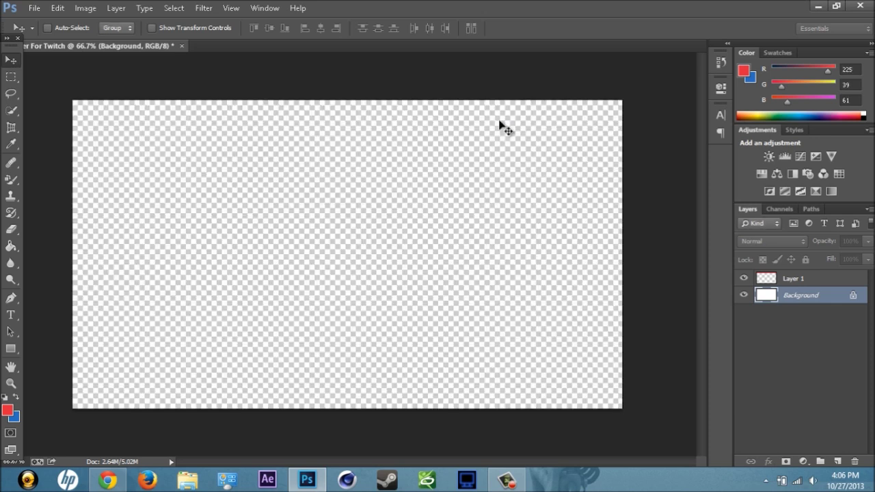
Marquee-select the banner's top strip edge to edge and bring it into the transparent document
{"action": "left_click", "coordinate": [140, 45]}
{"action": "mouse_move", "coordinate": [215, 112]}
{"action": "left_mouse_down"}
{"action": "mouse_move", "coordinate": [244, 97]}
{"action": "mouse_move", "coordinate": [218, 106]}
{"action": "left_mouse_up"}
{"action": "left_click", "coordinate": [428, 188]}
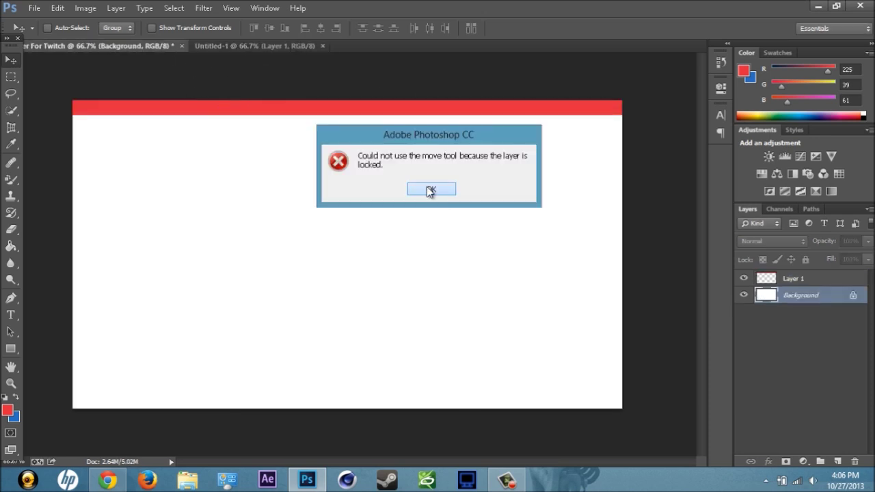
{"action": "left_click", "coordinate": [12, 80]}
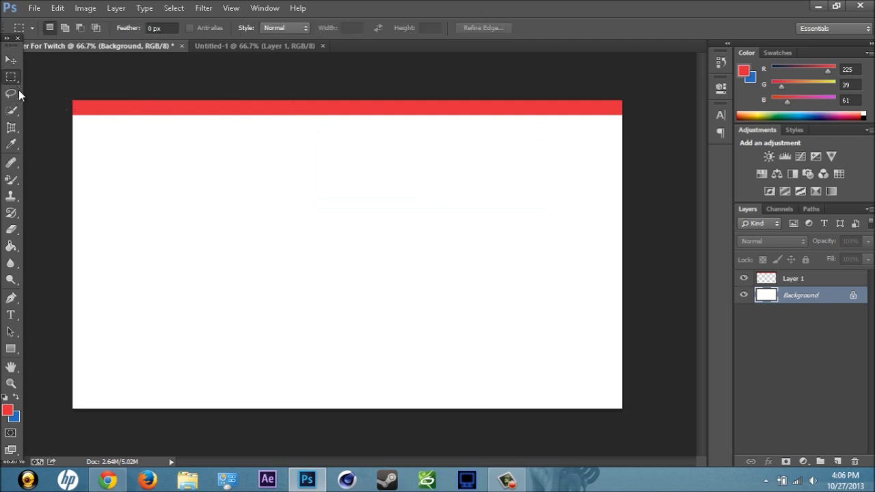
{"action": "left_click_drag", "start_coordinate": [79, 113], "coordinate": [618, 103]}
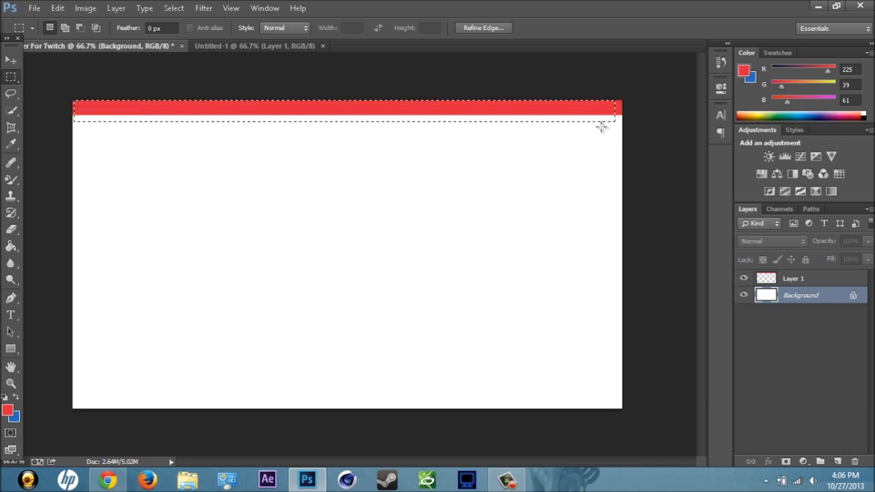
{"action": "left_click", "coordinate": [119, 120]}
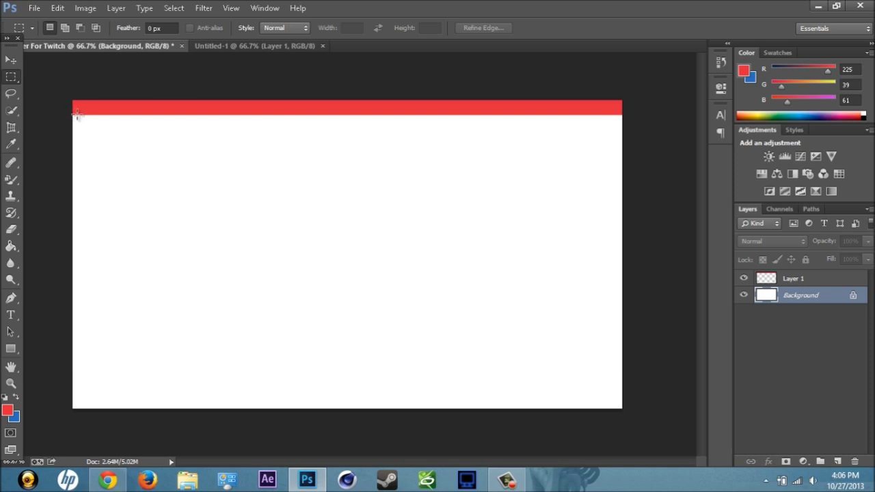
{"action": "left_click_drag", "start_coordinate": [74, 115], "coordinate": [619, 108]}
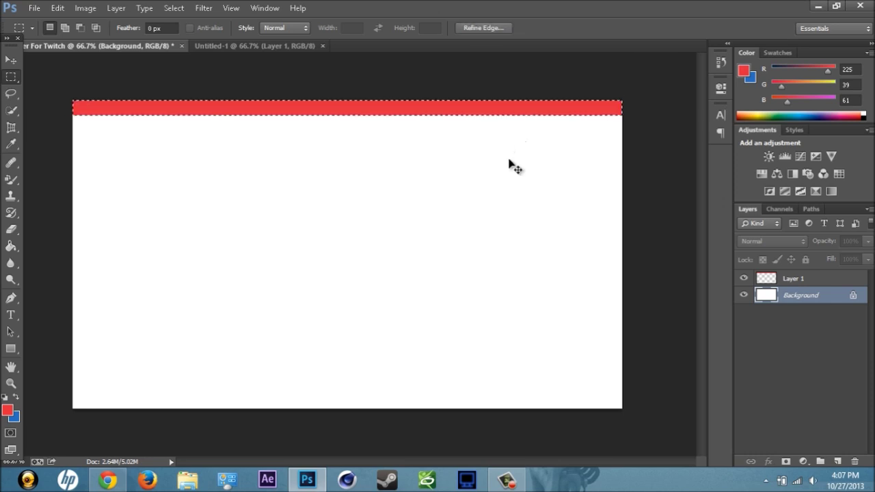
{"action": "key", "text": "ctrl+Tab"}
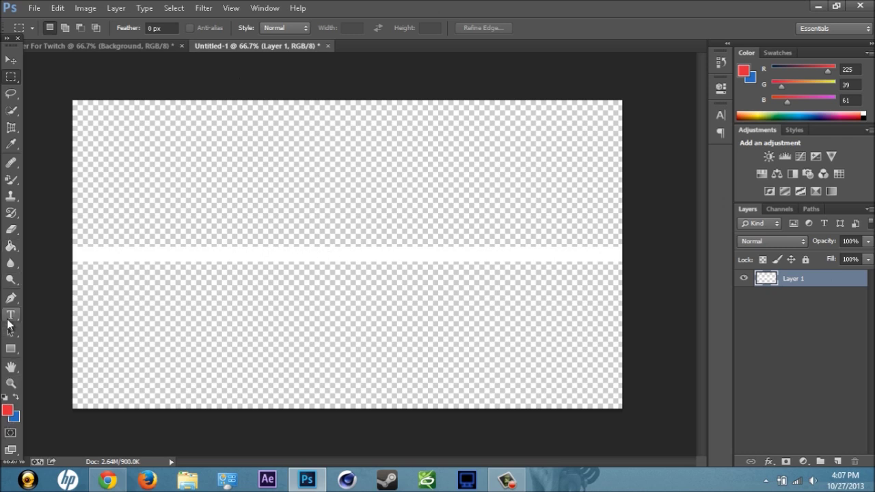
Fill the band red, close Banner For Twitch without saving, and drag the stripe to the top edge
{"action": "left_click", "coordinate": [11, 249]}
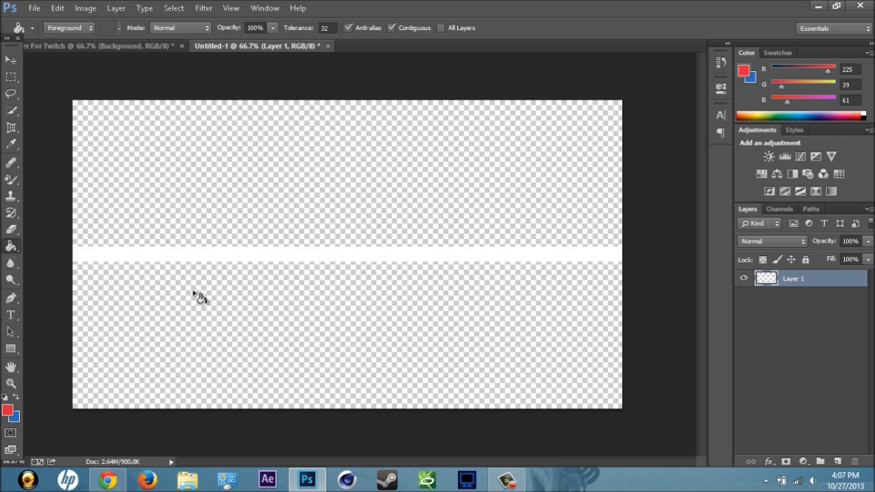
{"action": "left_click", "coordinate": [177, 258]}
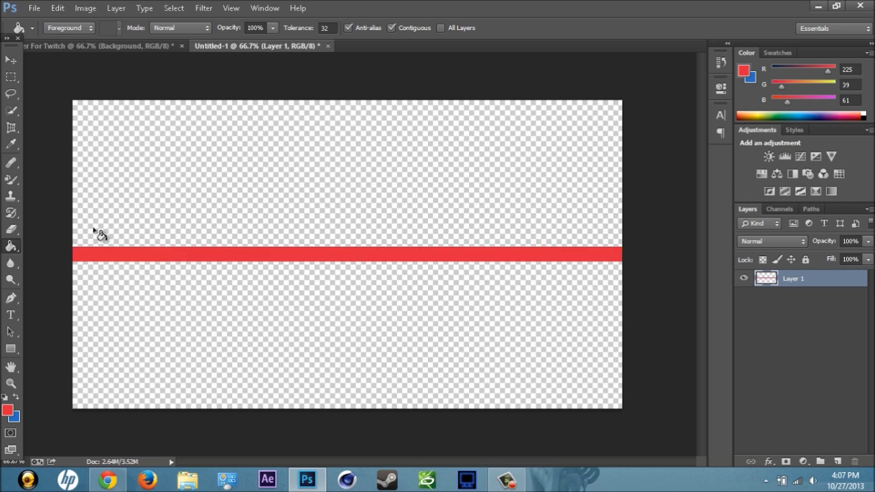
{"action": "left_click", "coordinate": [182, 46]}
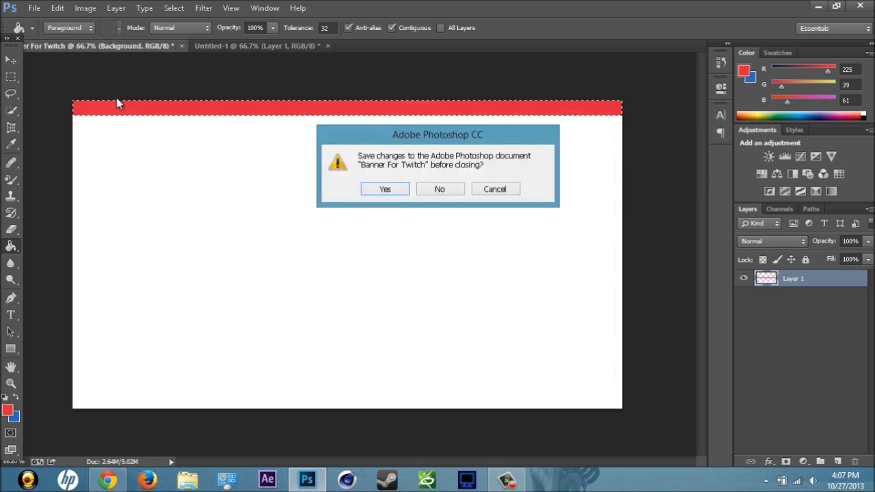
{"action": "left_click", "coordinate": [439, 190]}
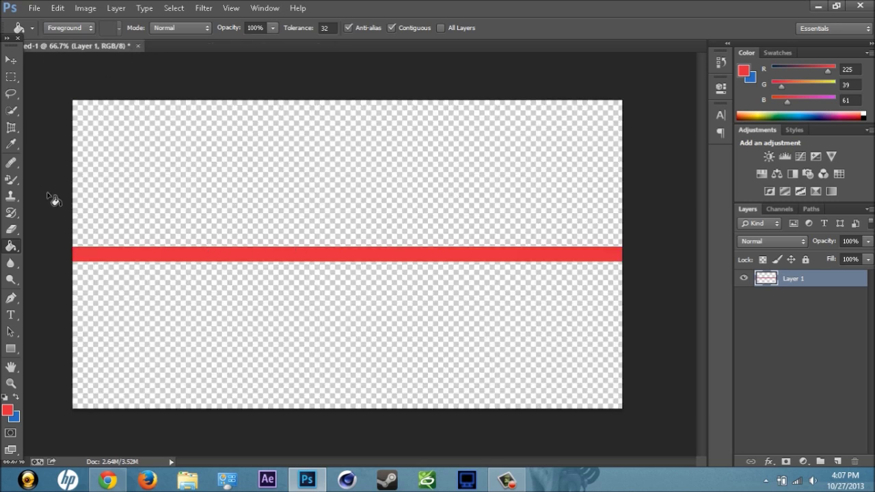
{"action": "left_click", "coordinate": [11, 60]}
{"action": "left_click_drag", "start_coordinate": [276, 254], "coordinate": [269, 108]}
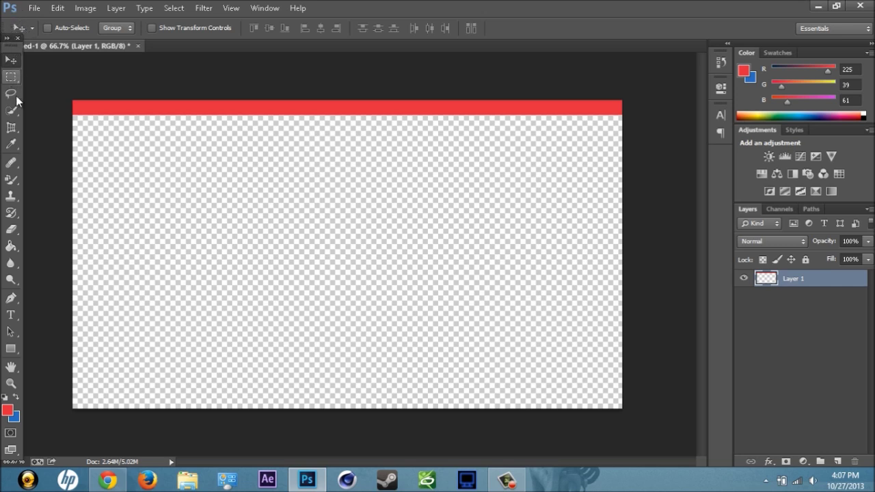
Start an 8 pt horizontal text layer at the stripe's left end and type 'Home About'
{"action": "left_click", "coordinate": [11, 316]}
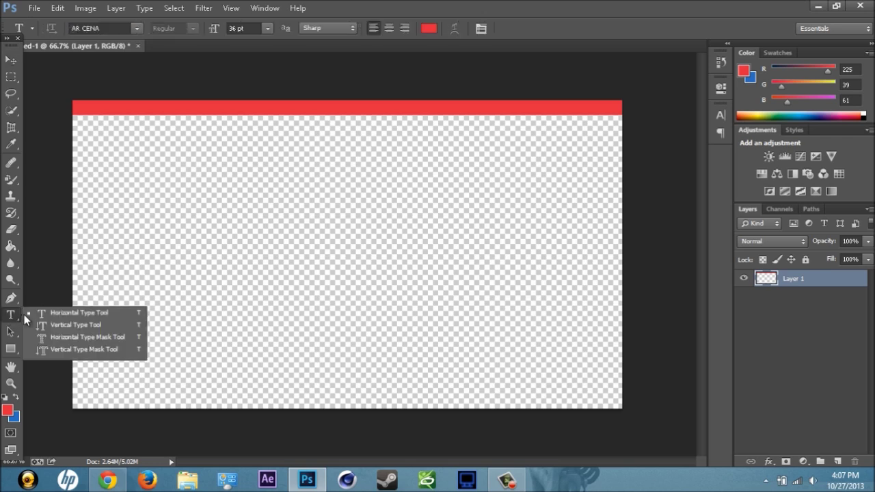
{"action": "left_click", "coordinate": [33, 313]}
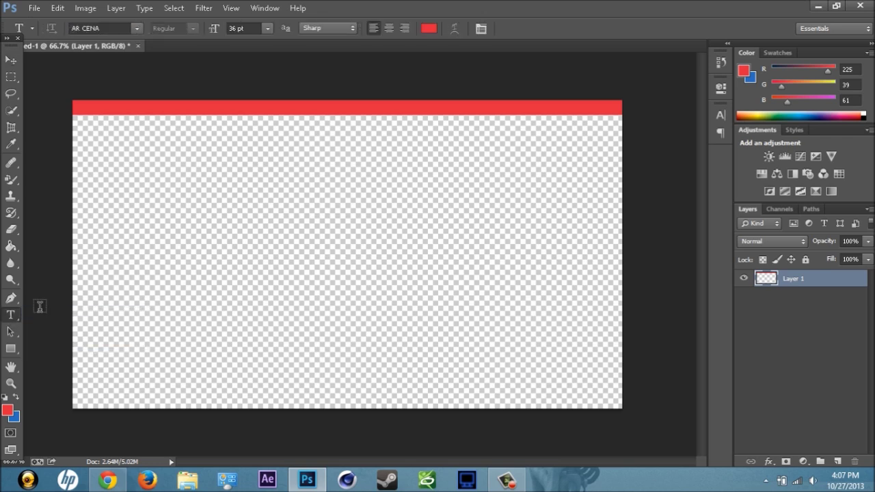
{"action": "left_click", "coordinate": [96, 109]}
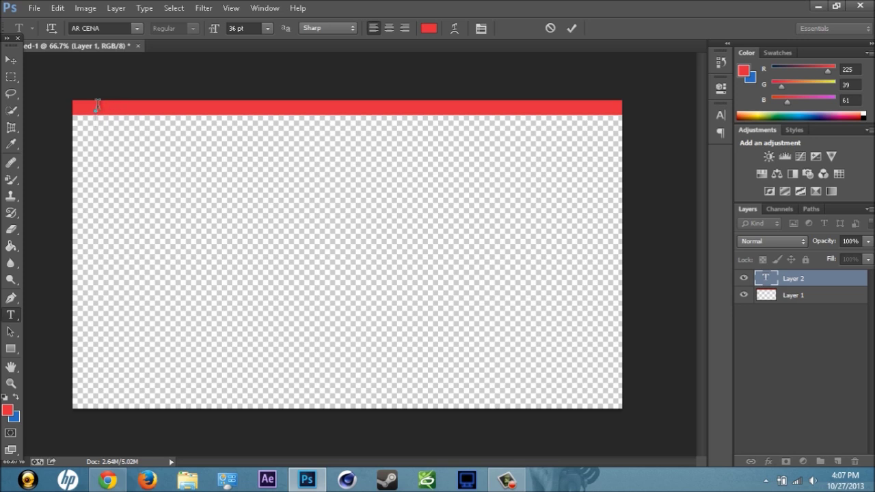
{"action": "left_click", "coordinate": [57, 8]}
{"action": "left_click", "coordinate": [58, 7]}
{"action": "left_click", "coordinate": [82, 8]}
{"action": "left_click", "coordinate": [81, 8]}
{"action": "left_click", "coordinate": [269, 28]}
{"action": "left_click", "coordinate": [263, 79]}
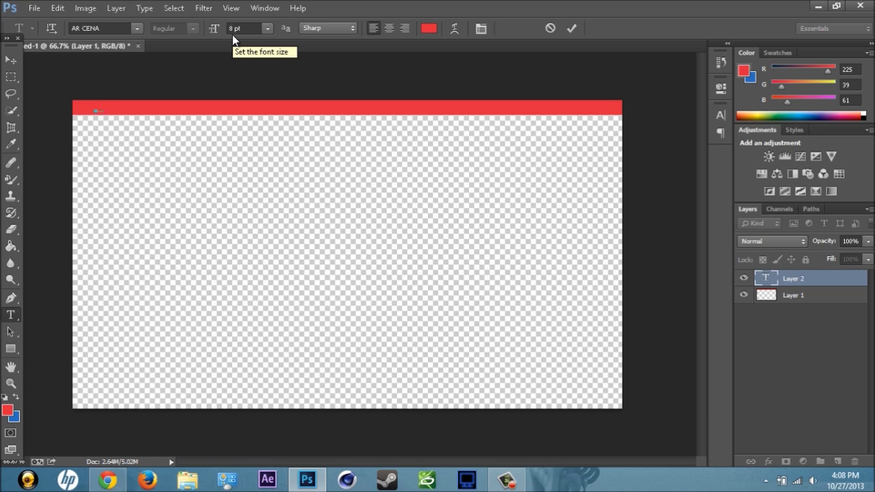
{"action": "type", "text": "Home About"}
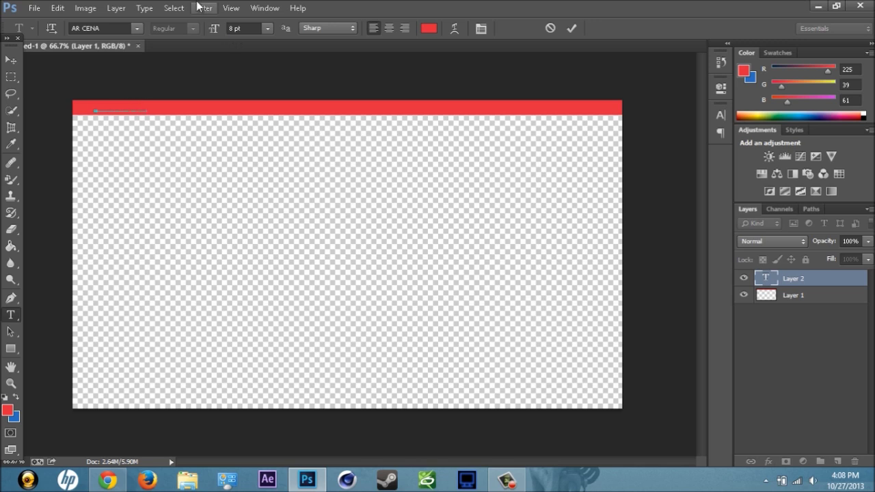
Select all the text and change its colour to white
{"action": "key", "text": "ctrl"}
{"action": "key", "text": "ctrl+a"}
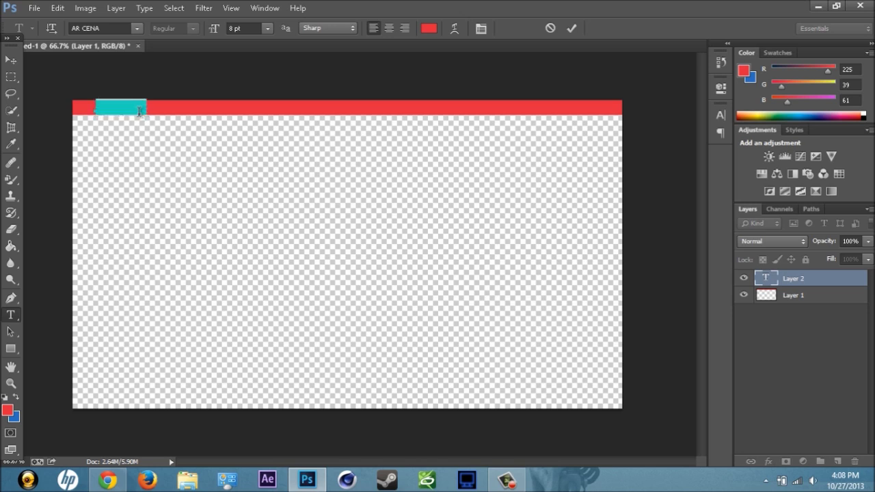
{"action": "left_click", "coordinate": [428, 28]}
{"action": "left_click", "coordinate": [300, 130]}
{"action": "left_click_drag", "start_coordinate": [291, 139], "coordinate": [280, 155]}
{"action": "left_click", "coordinate": [575, 107]}
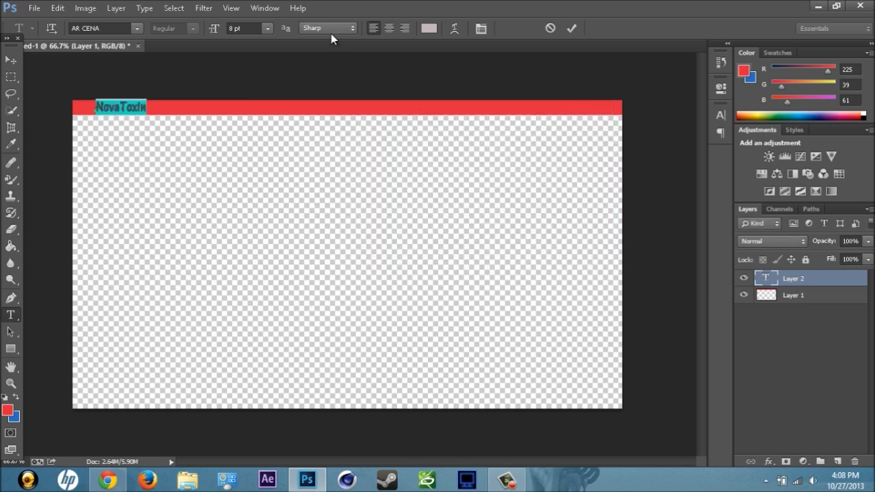
{"action": "left_click", "coordinate": [430, 28]}
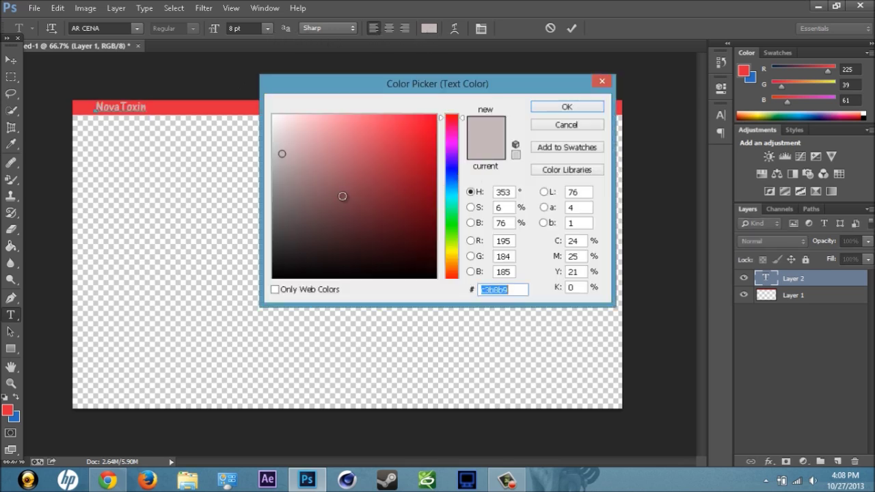
{"action": "left_click_drag", "start_coordinate": [284, 153], "coordinate": [272, 114]}
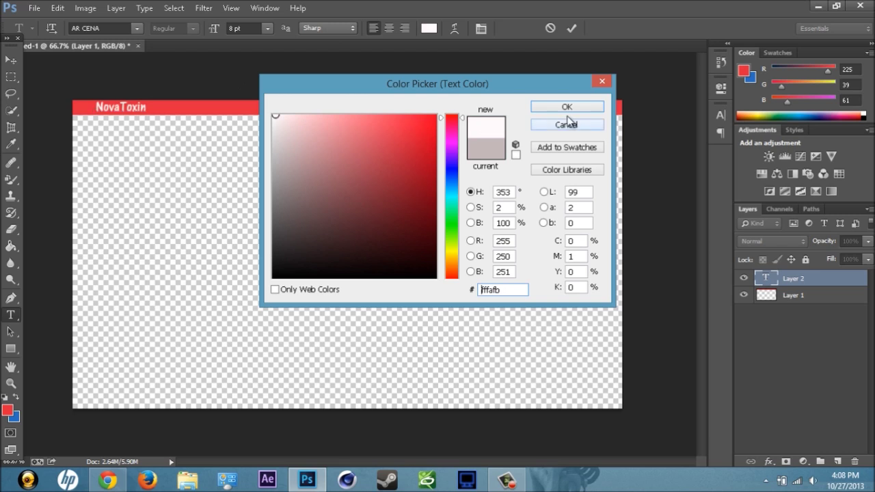
{"action": "left_click", "coordinate": [573, 108]}
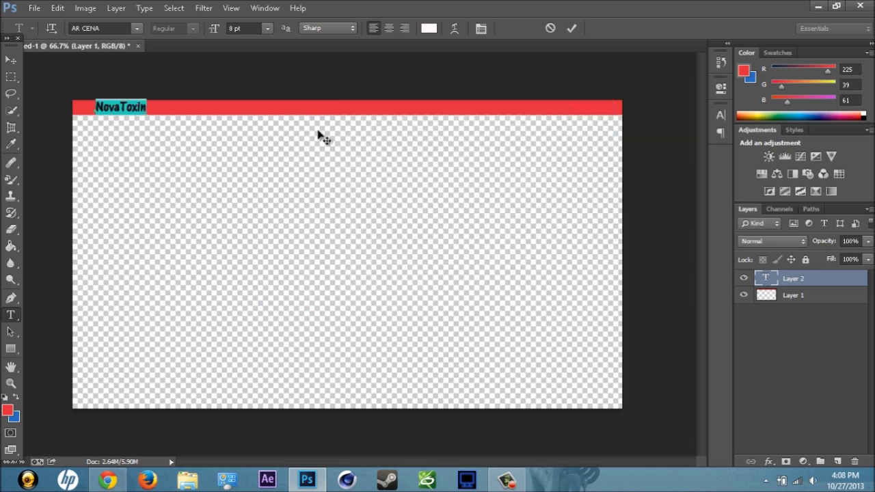
{"action": "left_click", "coordinate": [93, 107]}
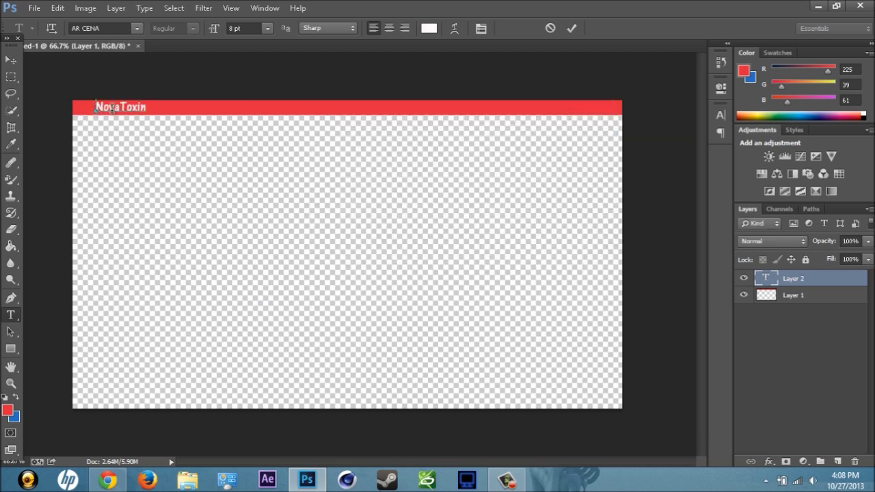
Prefix the username with @ and commit the text layer
{"action": "type", "text": "@"}
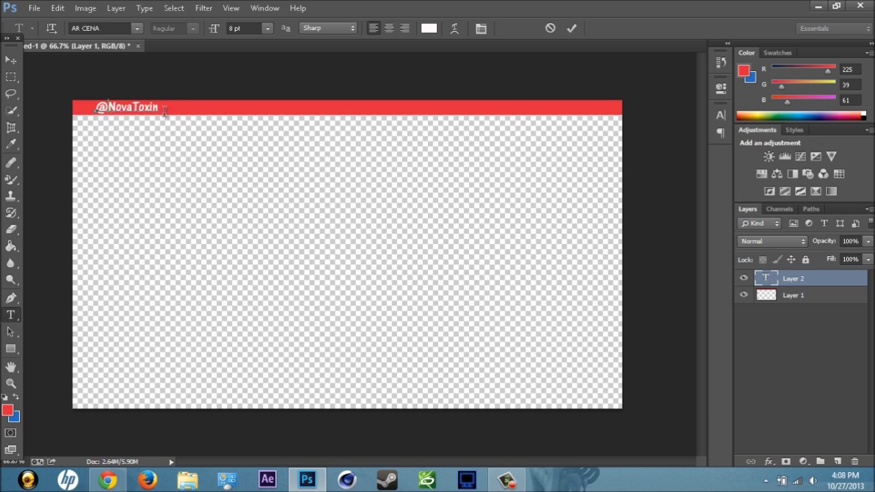
{"action": "left_click", "coordinate": [11, 315]}
{"action": "left_click", "coordinate": [61, 315]}
{"action": "left_click", "coordinate": [16, 65]}
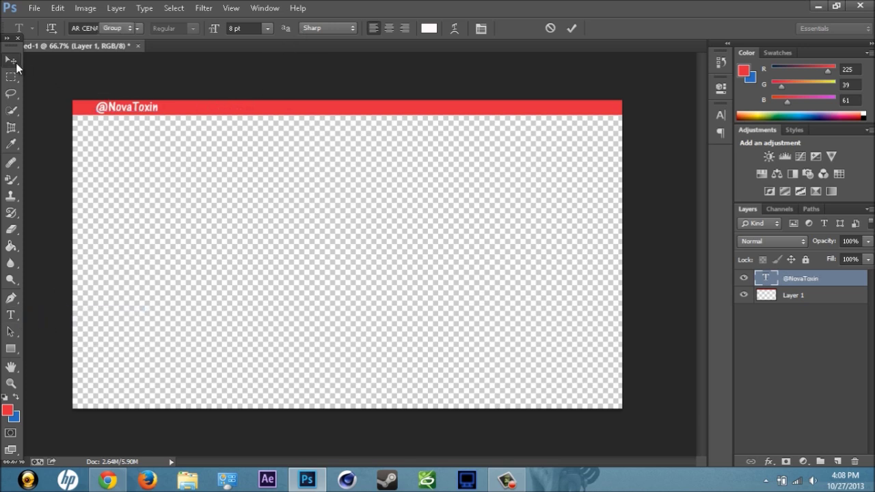
Type the second username in white at 9 pt to the right of the first on the stripe
{"action": "left_click", "coordinate": [12, 320]}
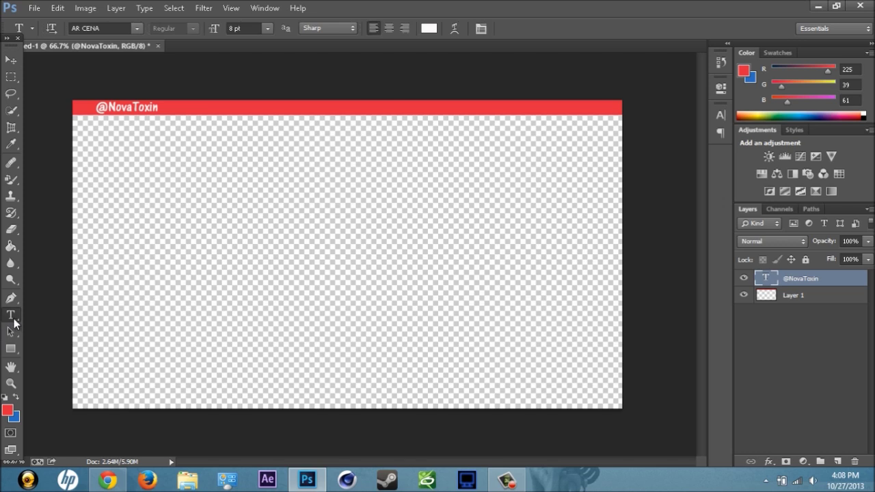
{"action": "left_click_drag", "start_coordinate": [190, 113], "coordinate": [315, 100]}
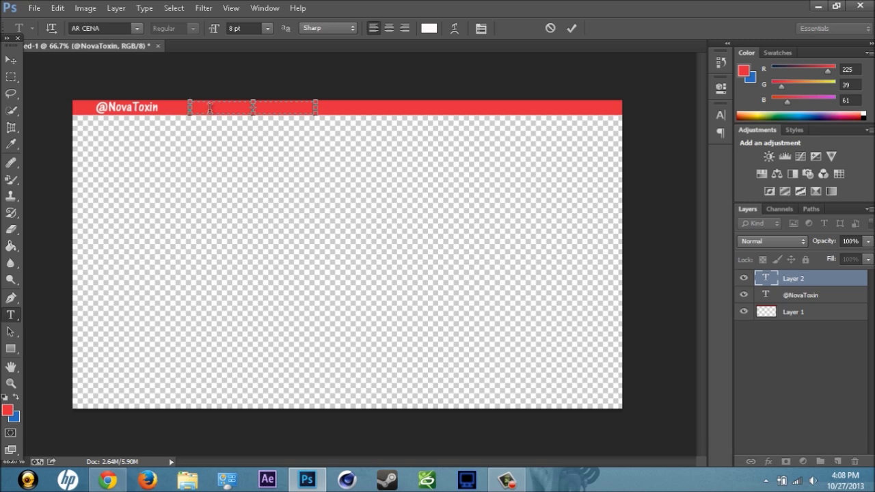
{"action": "type", "text": "@mJohnnyJohnny"}
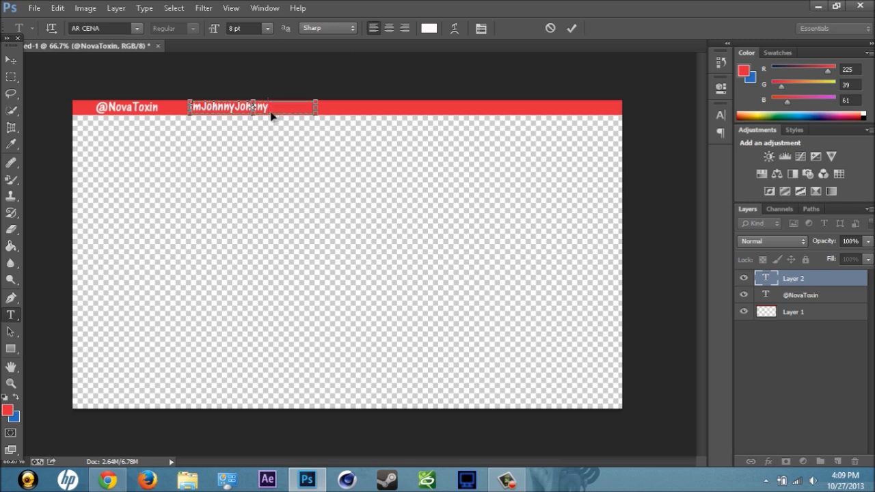
{"action": "key", "text": "ctrl+a"}
{"action": "left_click", "coordinate": [271, 28]}
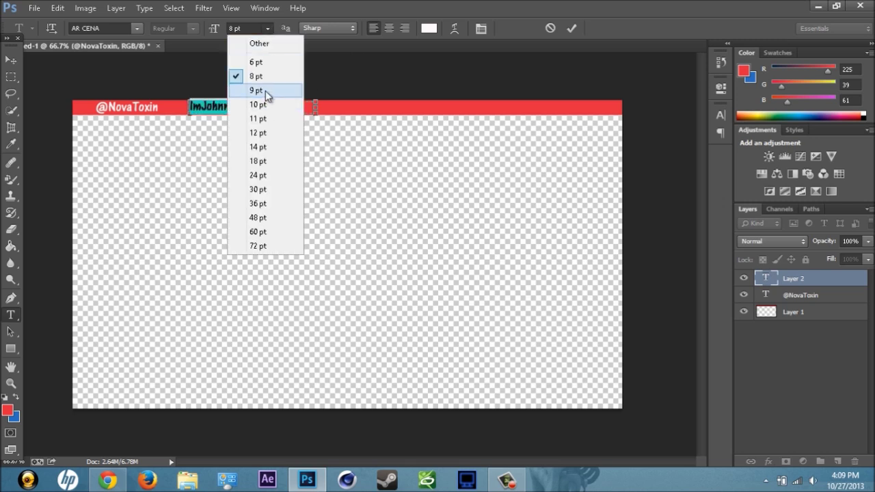
{"action": "left_click", "coordinate": [268, 89]}
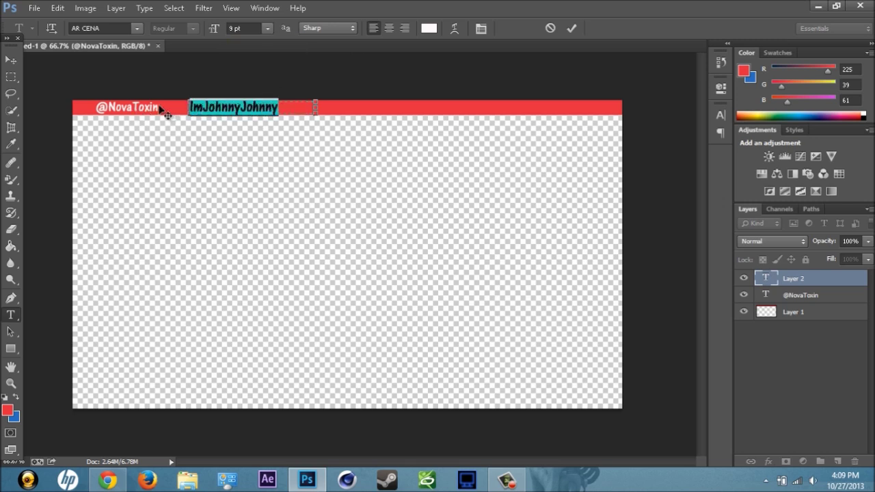
{"action": "left_click", "coordinate": [791, 294]}
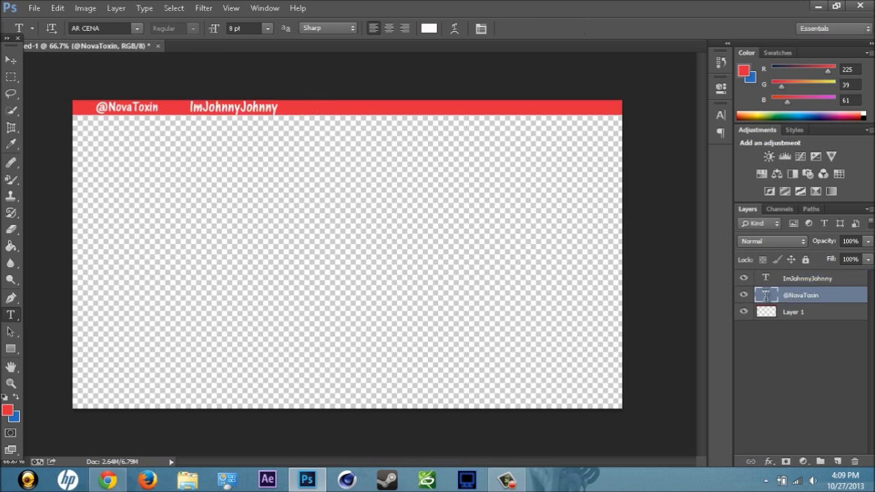
Change the first username's font size to 9 pt
{"action": "double_click", "coordinate": [766, 295]}
{"action": "left_click", "coordinate": [268, 28]}
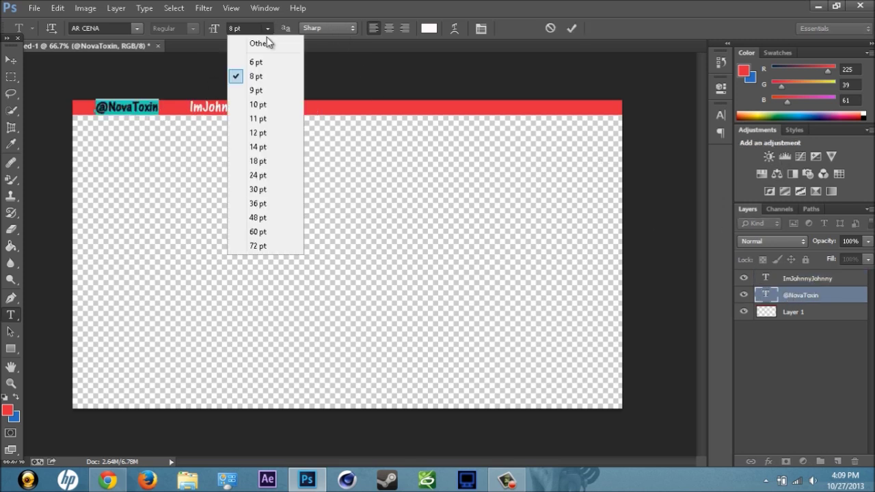
{"action": "left_click", "coordinate": [276, 91]}
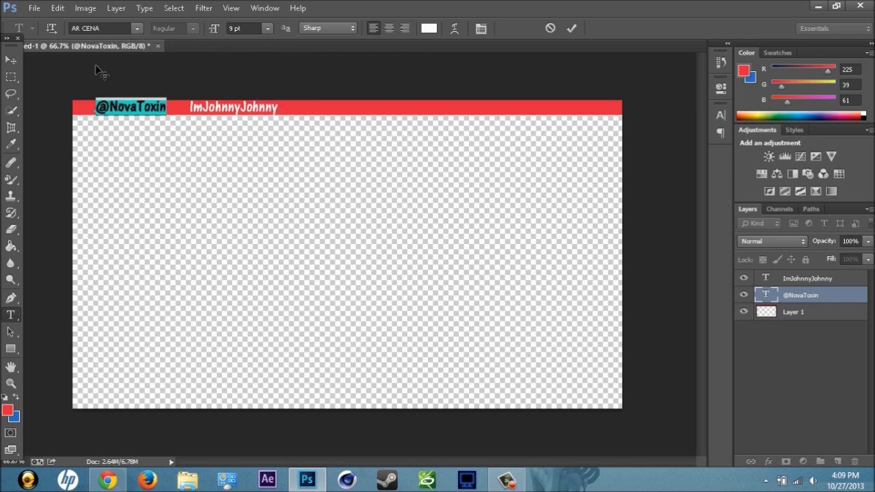
{"action": "left_click", "coordinate": [151, 106]}
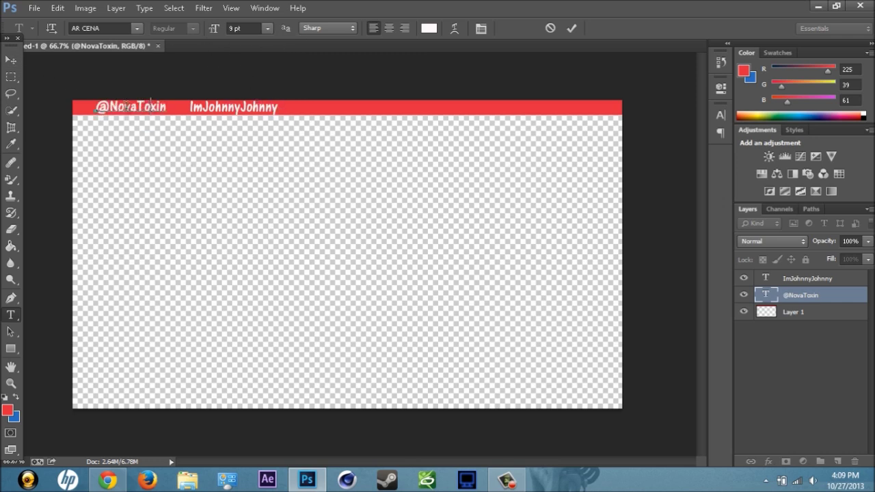
Nudge the first username slightly right and move the second further right along the stripe
{"action": "left_click", "coordinate": [11, 61]}
{"action": "left_click_drag", "start_coordinate": [117, 114], "coordinate": [132, 111]}
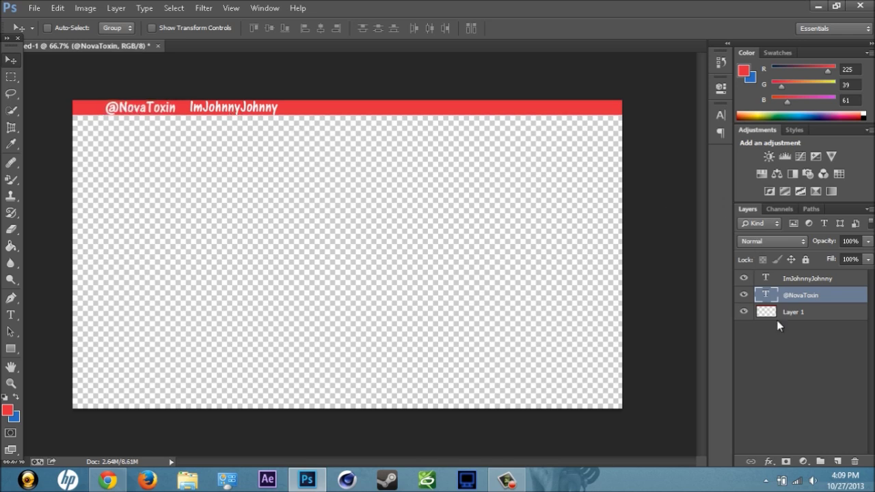
{"action": "left_click", "coordinate": [778, 281]}
{"action": "left_click_drag", "start_coordinate": [261, 109], "coordinate": [294, 112]}
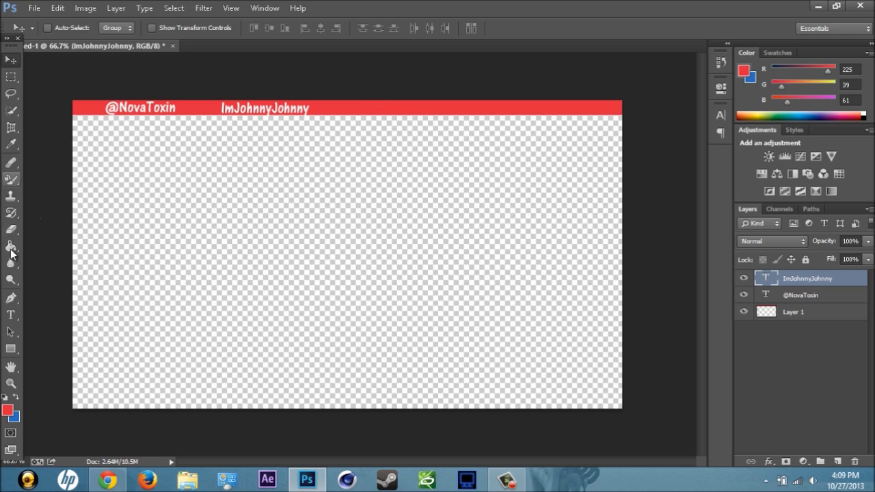
{"action": "left_click_drag", "start_coordinate": [11, 315], "coordinate": [61, 311]}
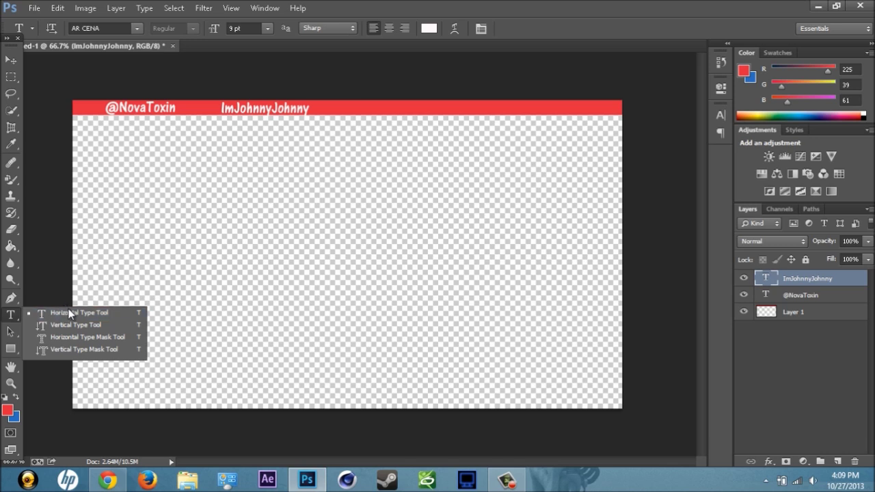
Type the third username right of the others and nudge it into line with them
{"action": "left_click", "coordinate": [65, 313]}
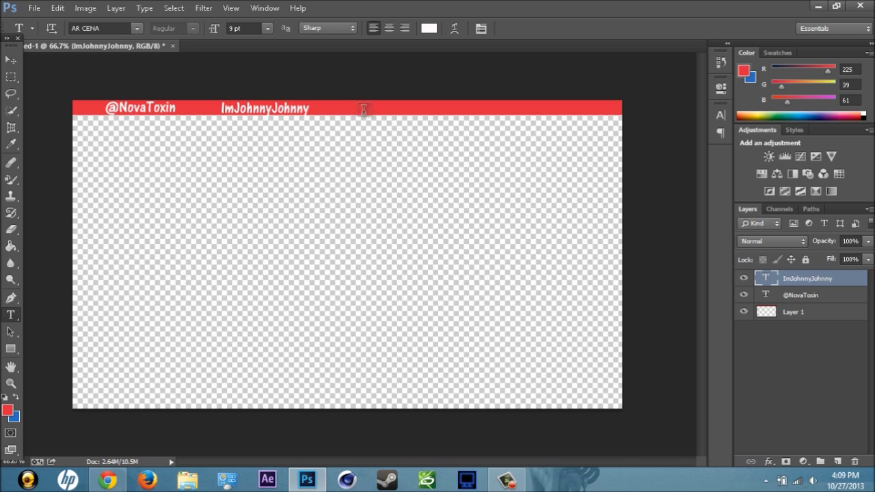
{"action": "left_click_drag", "start_coordinate": [361, 109], "coordinate": [486, 98]}
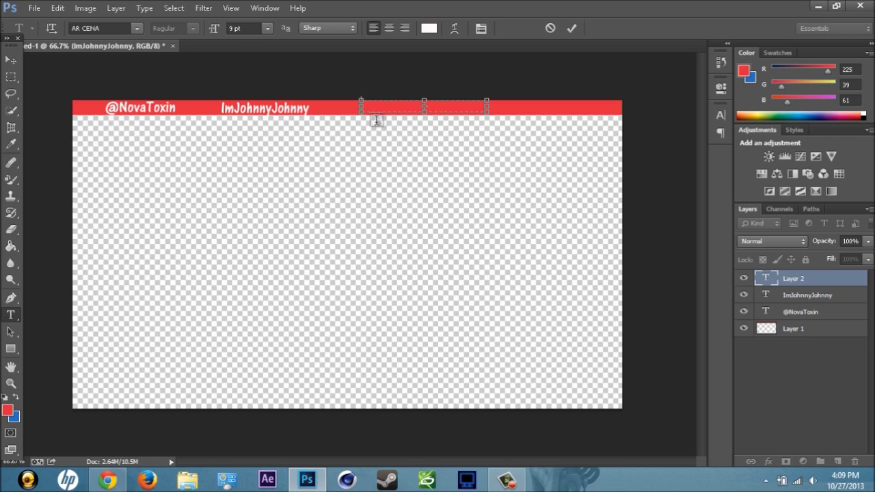
{"action": "type", "text": "Nova "}
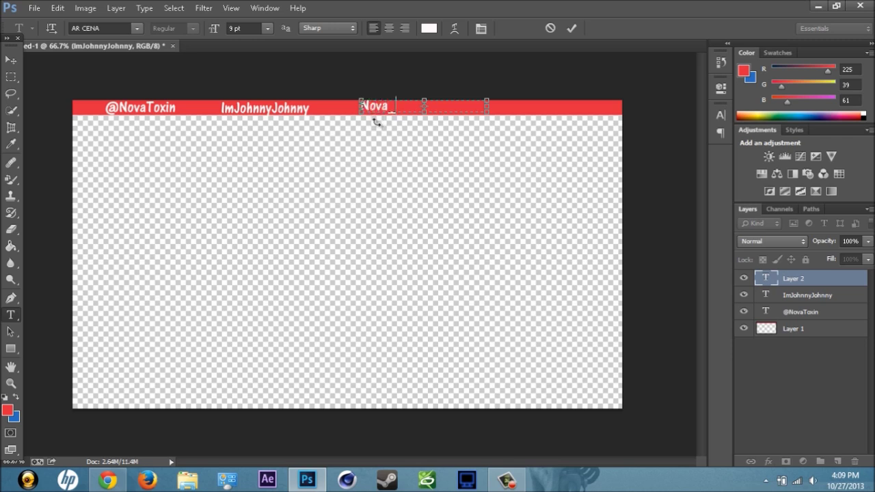
{"action": "type", "text": "toxin"}
{"action": "left_click", "coordinate": [11, 60]}
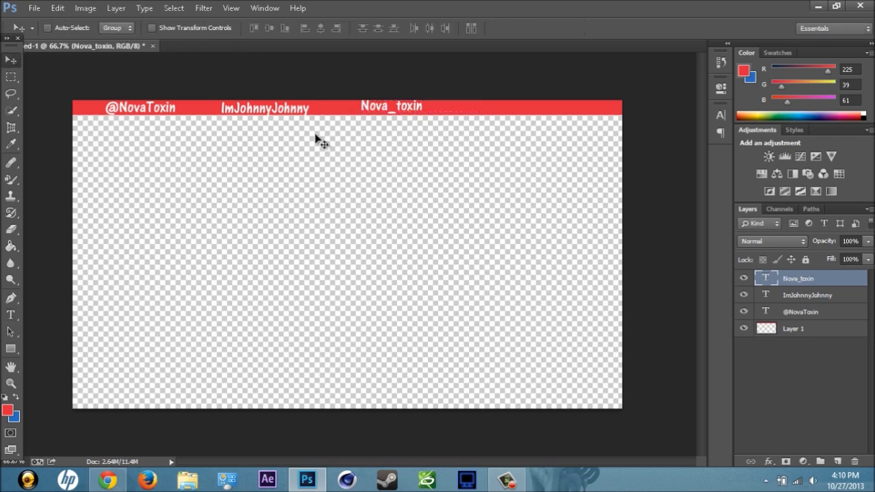
{"action": "left_click_drag", "start_coordinate": [377, 110], "coordinate": [378, 113]}
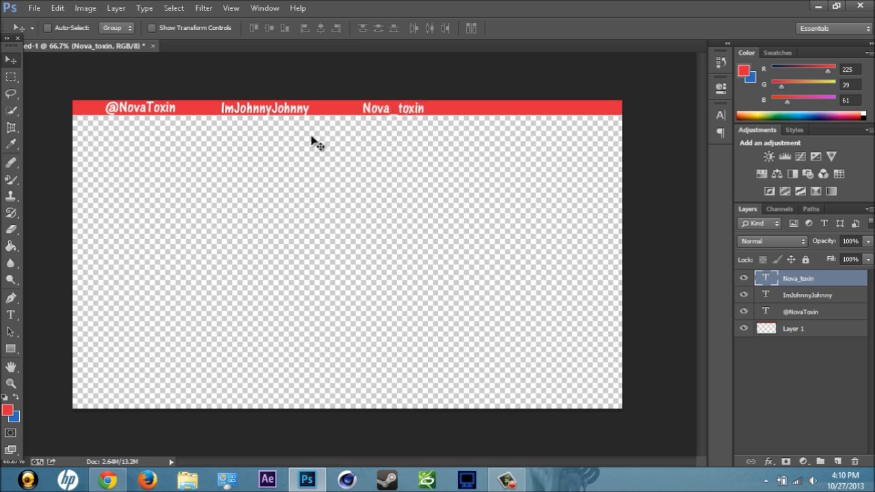
{"action": "left_click_drag", "start_coordinate": [393, 112], "coordinate": [389, 113]}
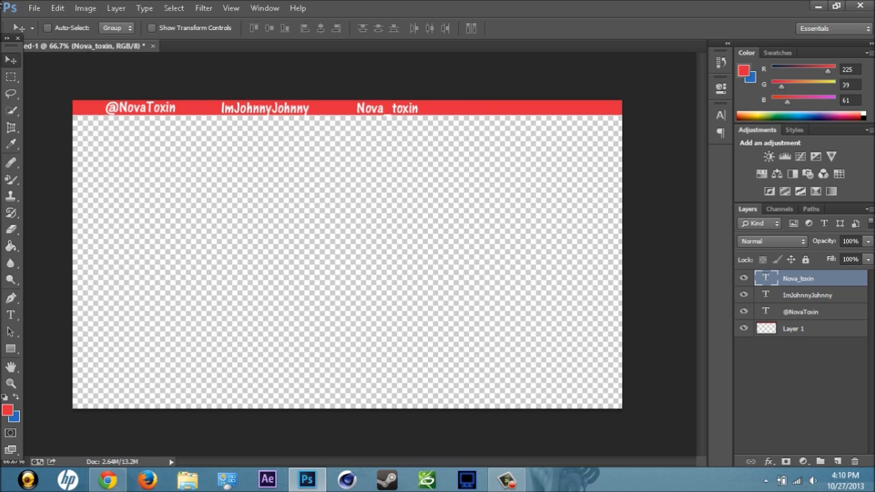
{"action": "left_click", "coordinate": [33, 8]}
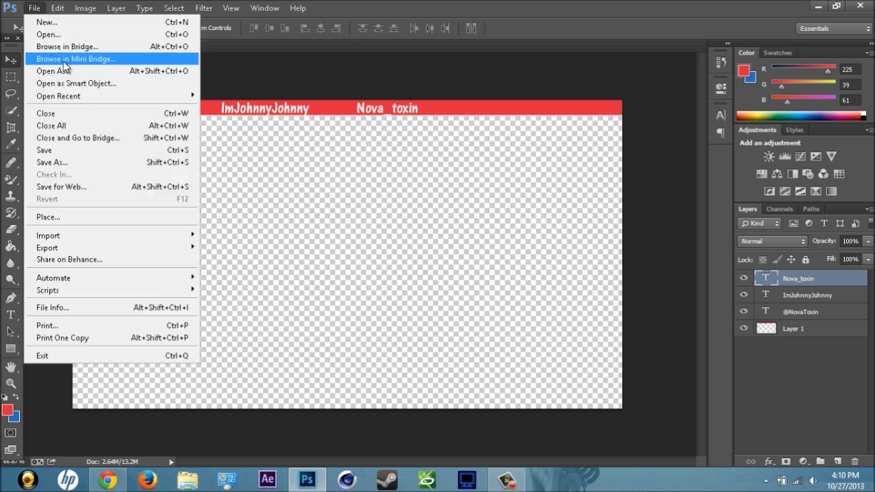
{"action": "left_click", "coordinate": [55, 35]}
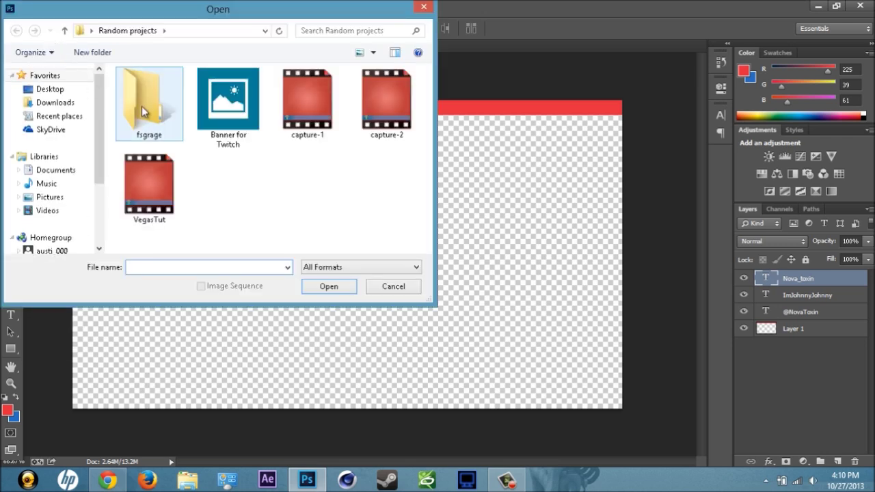
{"action": "left_click", "coordinate": [57, 89]}
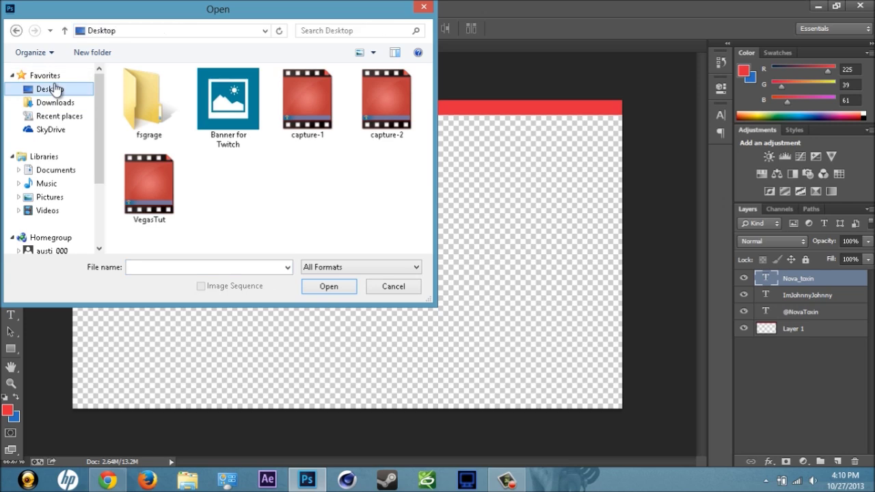
{"action": "left_click", "coordinate": [420, 8]}
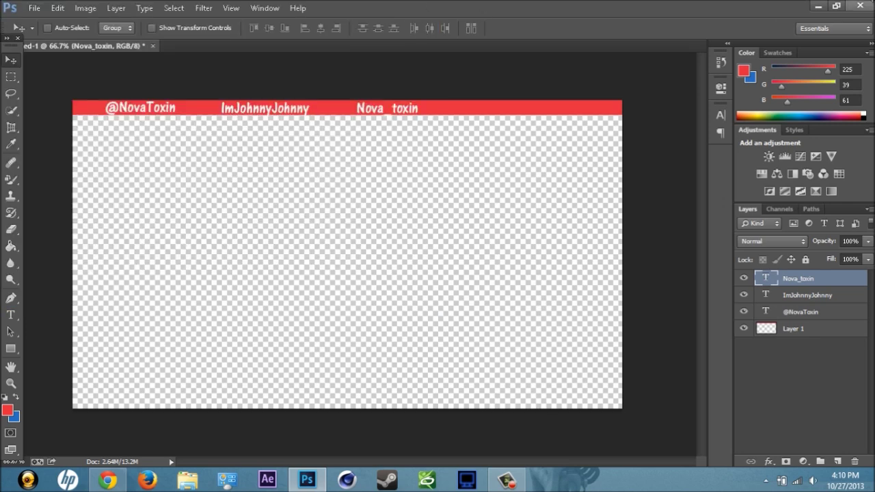
Move youtube_ios_icon333, Twitch-tv-logo545 and twitter_logo from the Recycle Bin onto the desktop
{"action": "left_click", "coordinate": [822, 6]}
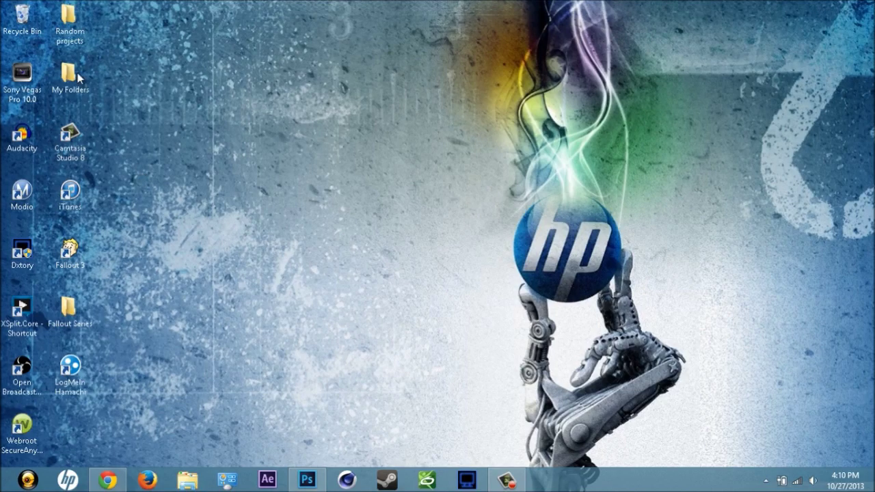
{"action": "double_click", "coordinate": [22, 19]}
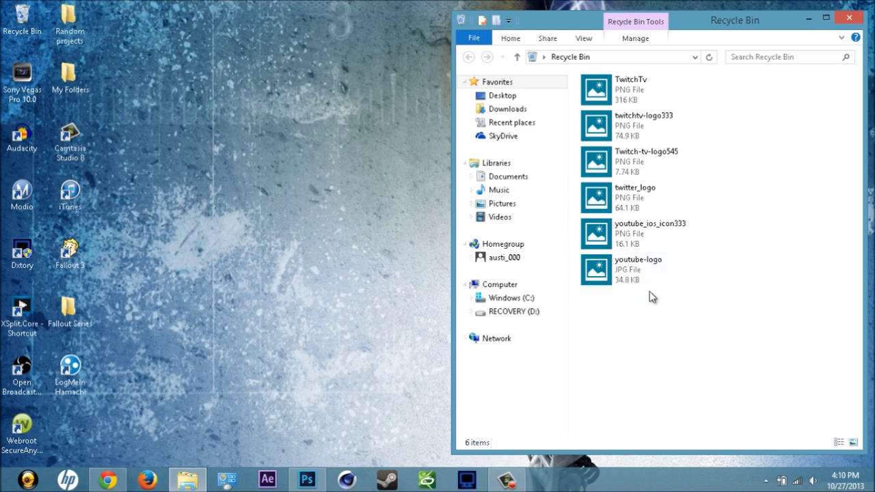
{"action": "left_click_drag", "start_coordinate": [651, 296], "coordinate": [415, 221]}
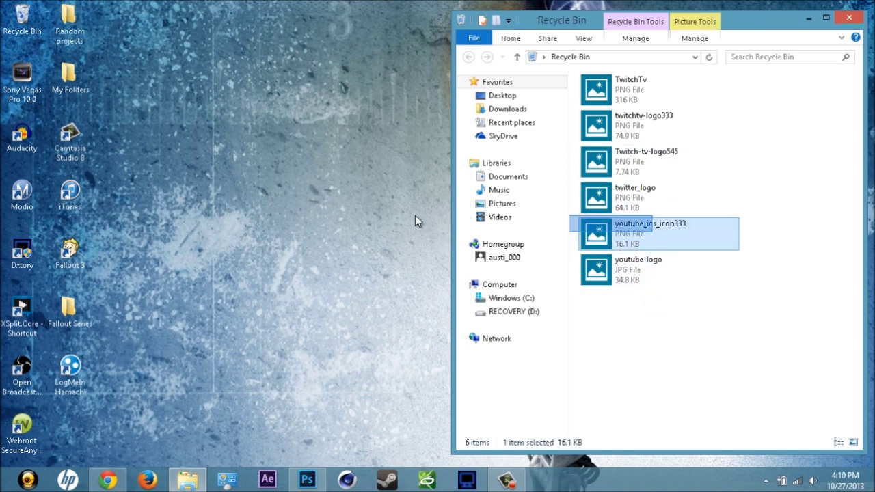
{"action": "left_click_drag", "start_coordinate": [692, 242], "coordinate": [393, 236]}
{"action": "left_click_drag", "start_coordinate": [660, 167], "coordinate": [227, 176]}
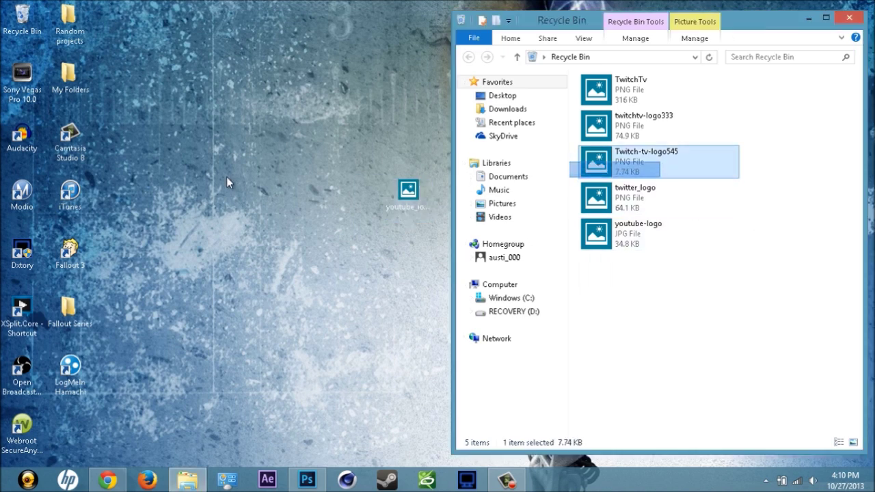
{"action": "left_click_drag", "start_coordinate": [631, 164], "coordinate": [355, 152]}
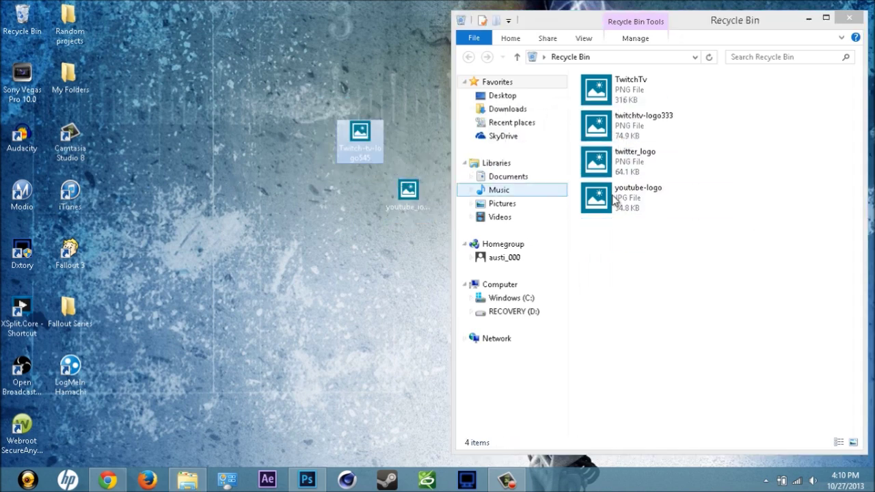
{"action": "left_click_drag", "start_coordinate": [622, 156], "coordinate": [307, 147]}
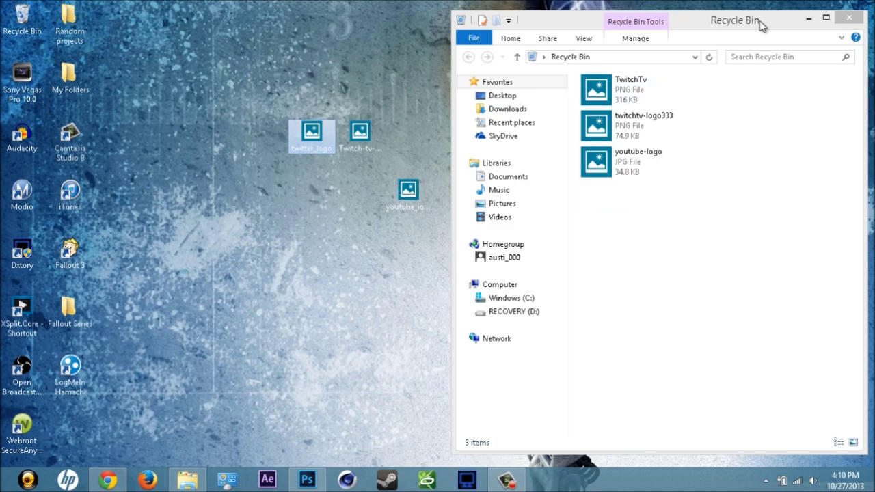
{"action": "left_click", "coordinate": [849, 18]}
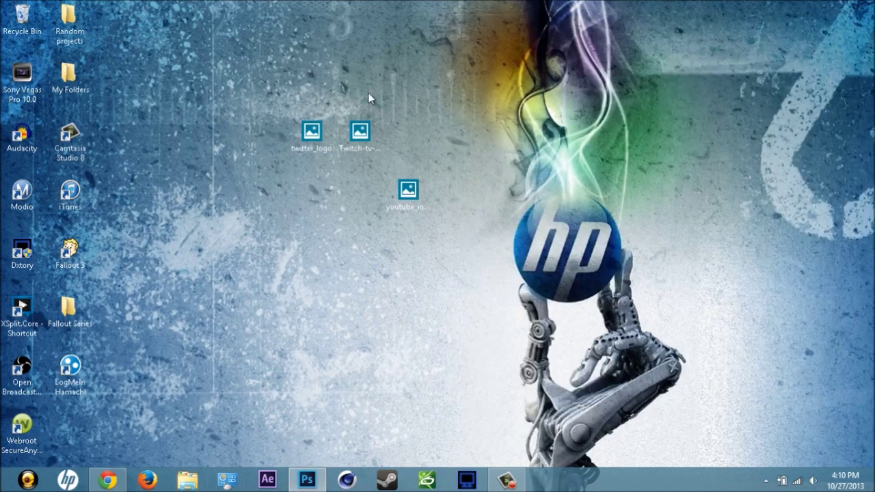
{"action": "left_click", "coordinate": [292, 486]}
Open Twitch-tv-logo545 from the Desktop in Photoshop
{"action": "left_click", "coordinate": [33, 8]}
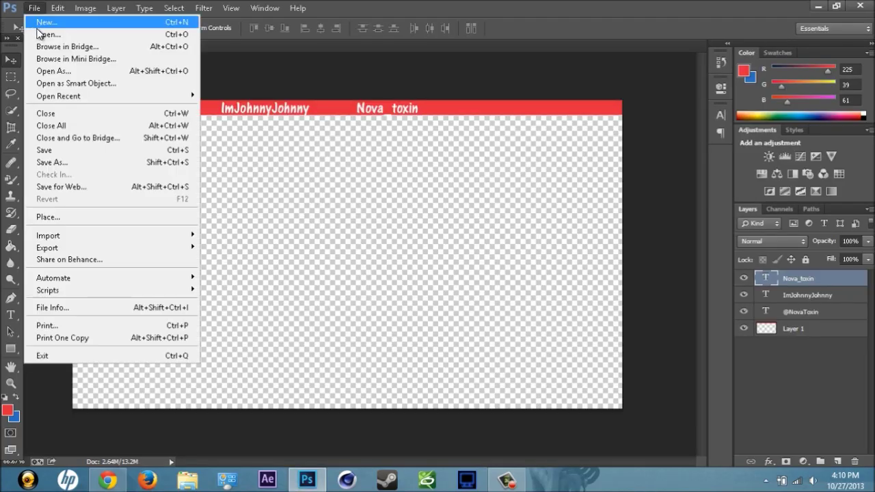
{"action": "left_click", "coordinate": [39, 34]}
{"action": "left_click", "coordinate": [71, 95]}
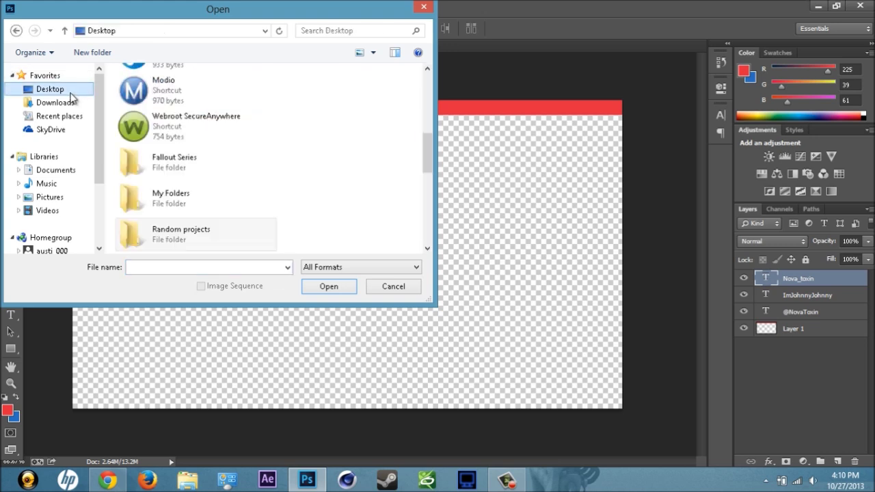
{"action": "left_click_drag", "start_coordinate": [429, 169], "coordinate": [426, 224]}
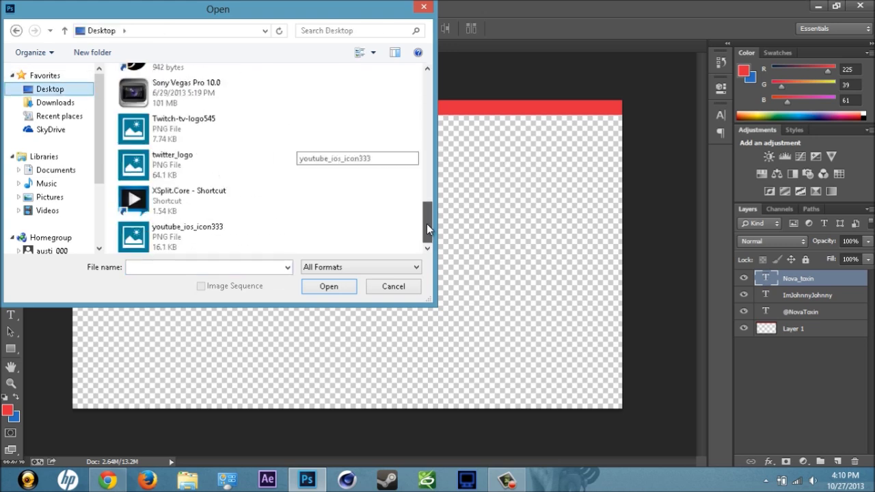
{"action": "left_click", "coordinate": [175, 120]}
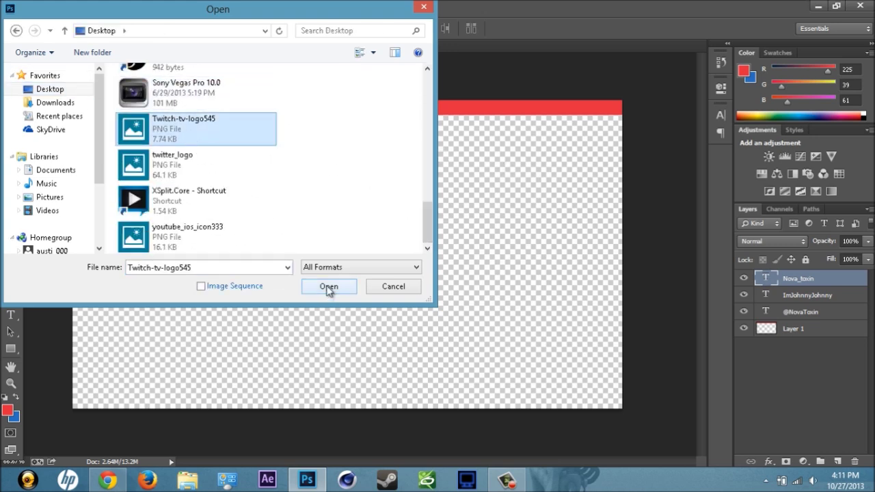
{"action": "left_click", "coordinate": [328, 287]}
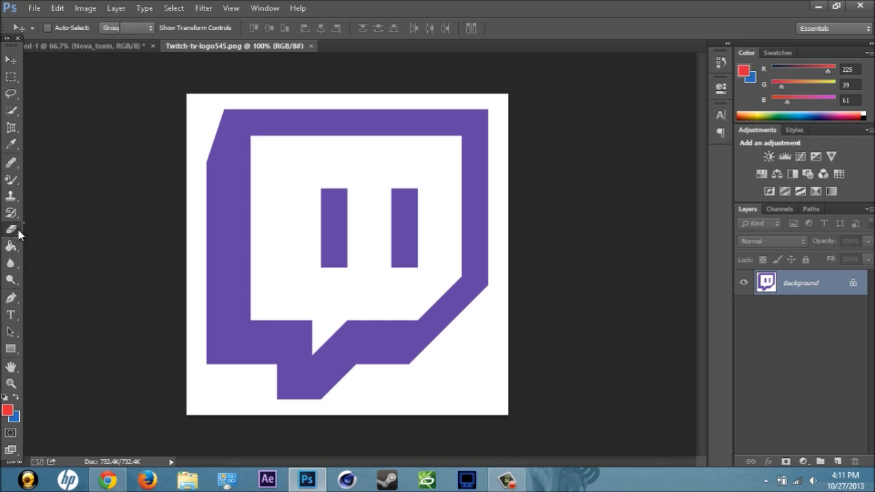
Erase the Twitch logo's white background with the Magic Eraser and drag the logo into the banner
{"action": "left_click_drag", "start_coordinate": [11, 229], "coordinate": [48, 242]}
{"action": "left_click", "coordinate": [62, 251]}
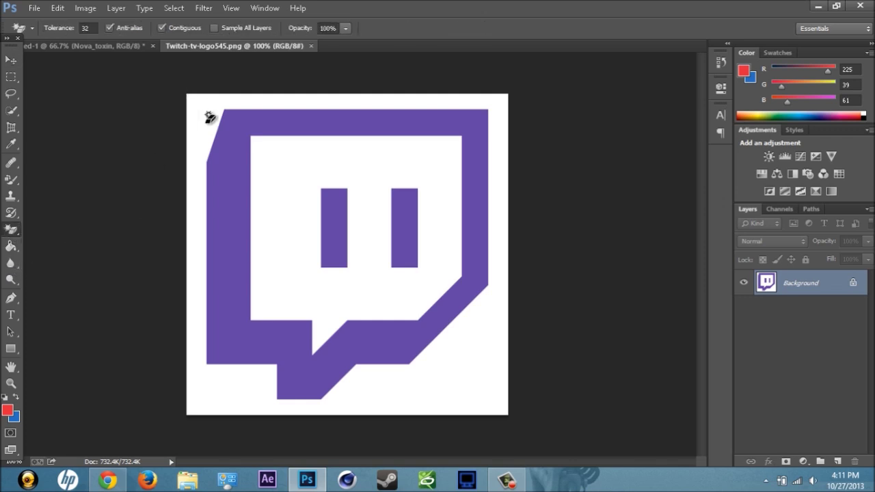
{"action": "left_click", "coordinate": [205, 115]}
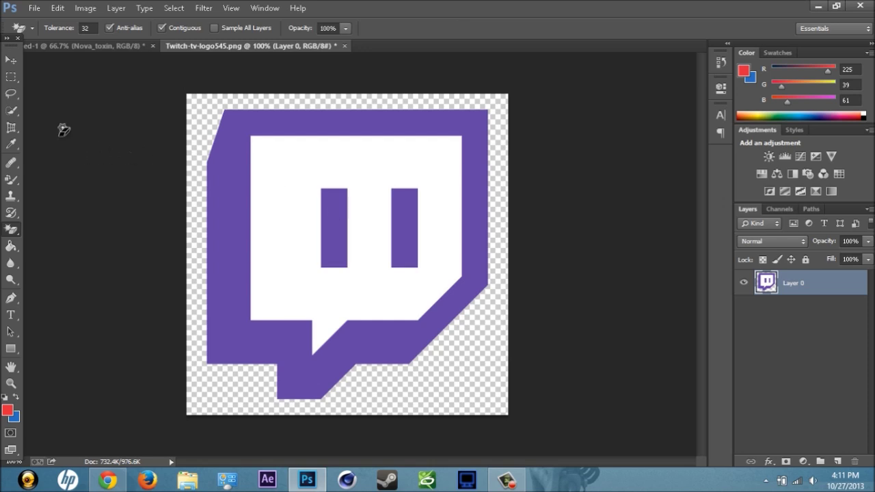
{"action": "left_click", "coordinate": [11, 60]}
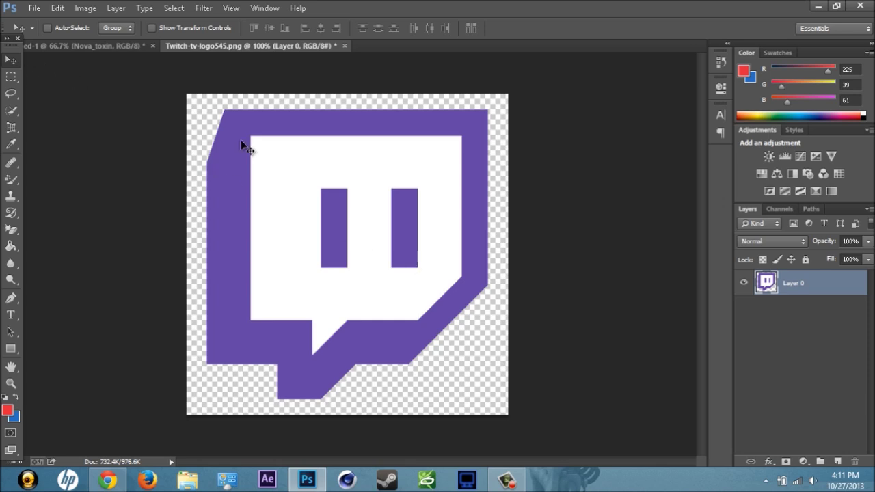
{"action": "left_click_drag", "start_coordinate": [419, 241], "coordinate": [327, 266]}
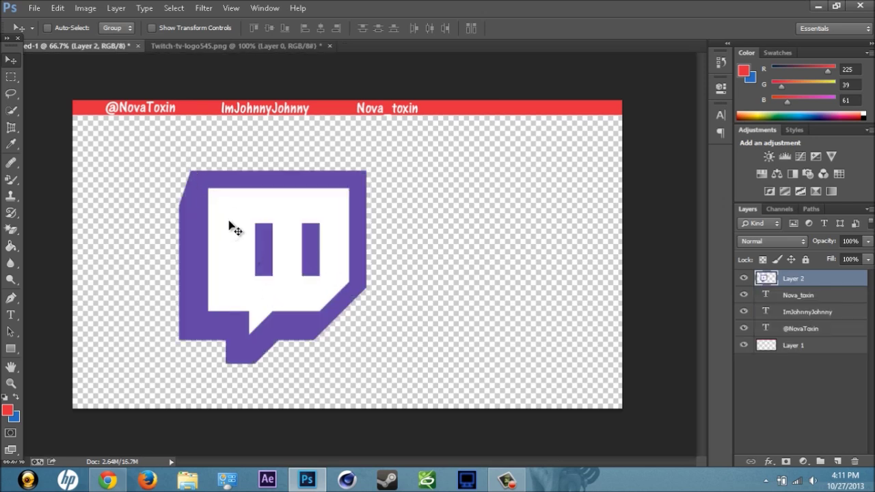
Scale the Twitch logo down to icon size beside the third username and apply the transform
{"action": "key", "text": "ctrl+t"}
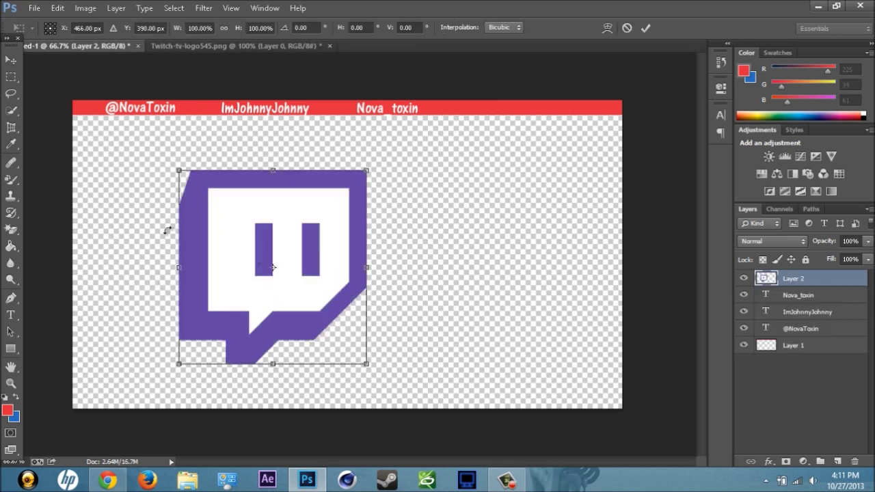
{"action": "left_click_drag", "start_coordinate": [185, 179], "coordinate": [337, 98]}
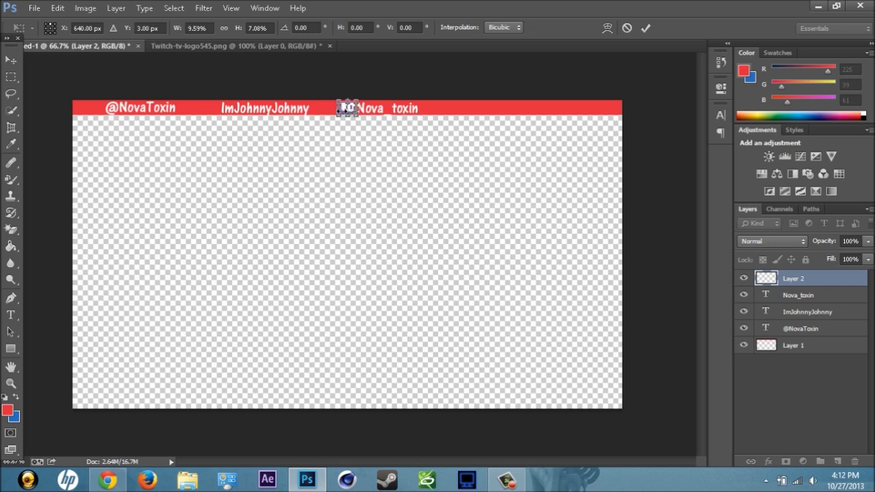
{"action": "left_click", "coordinate": [19, 60]}
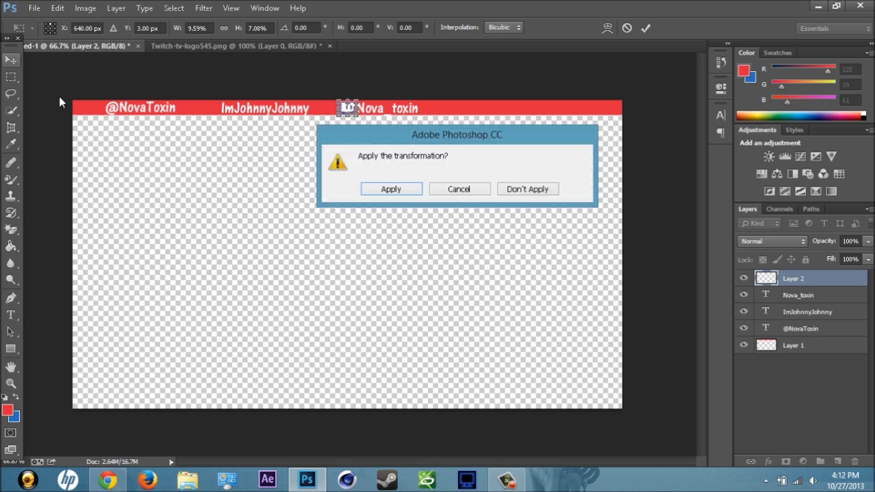
{"action": "left_click", "coordinate": [400, 191]}
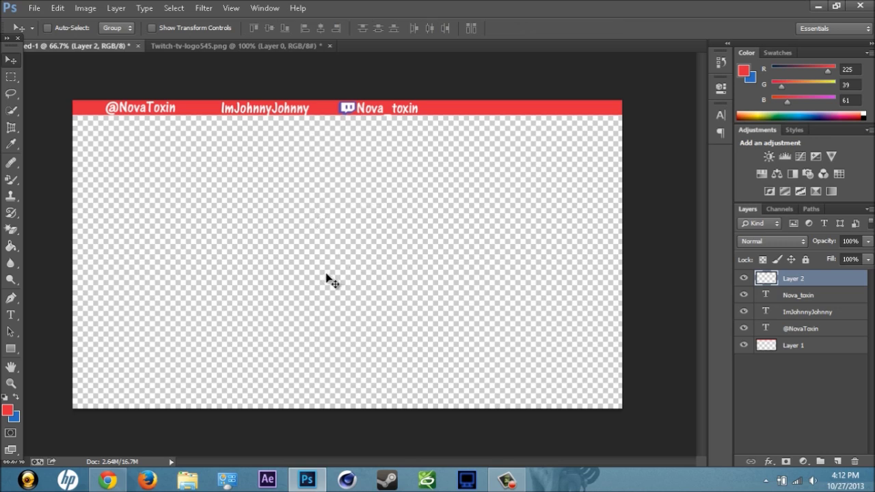
{"action": "left_click", "coordinate": [33, 8]}
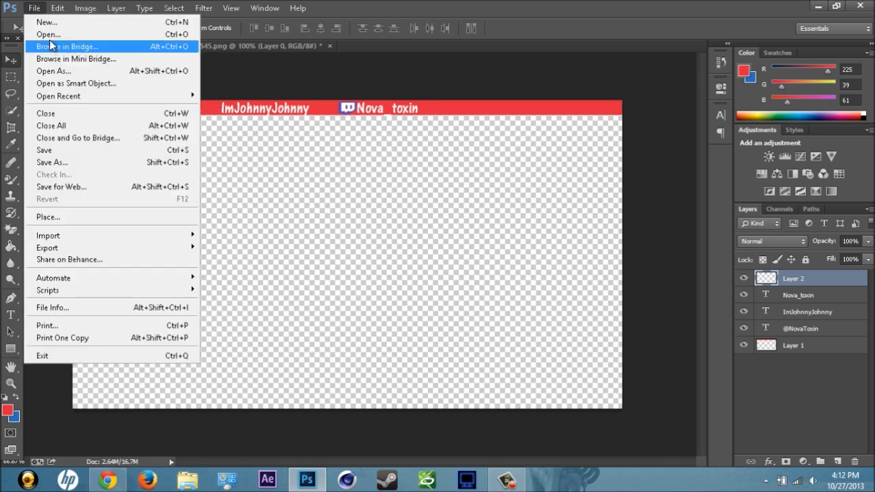
Open youtube_ios_icon333 from the Desktop
{"action": "left_click", "coordinate": [49, 34]}
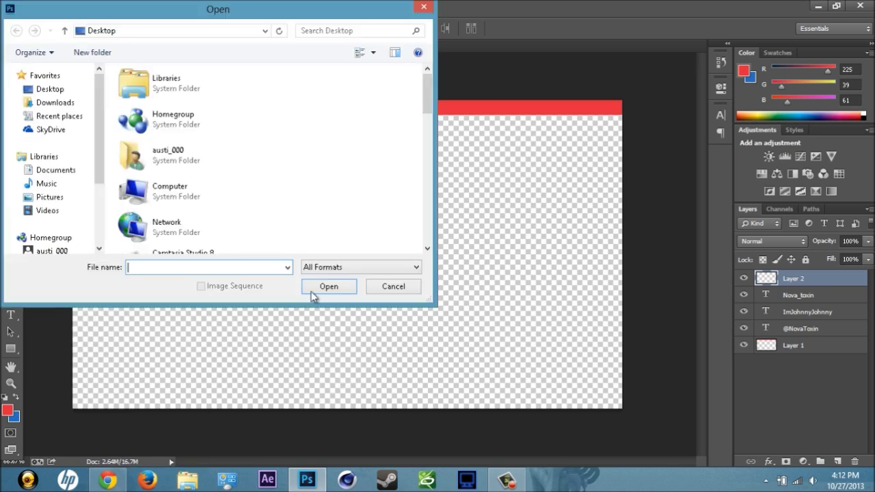
{"action": "left_click_drag", "start_coordinate": [428, 94], "coordinate": [423, 225]}
{"action": "left_click", "coordinate": [177, 234]}
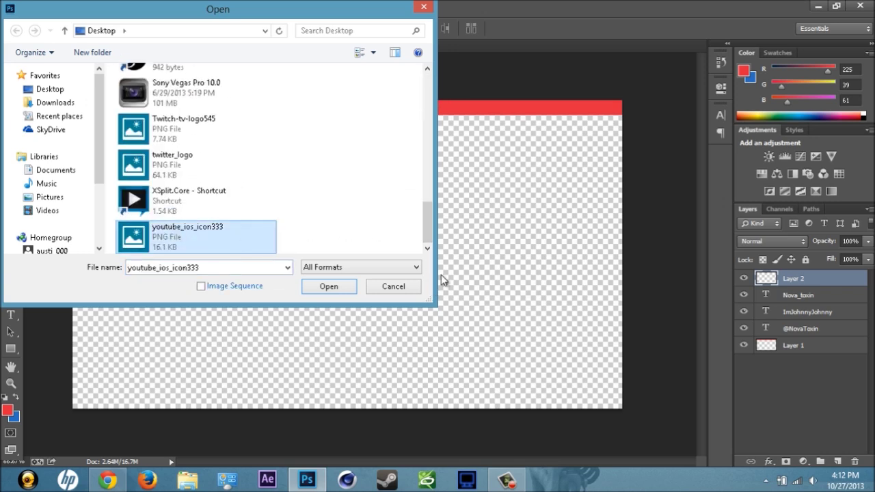
{"action": "left_click", "coordinate": [342, 287]}
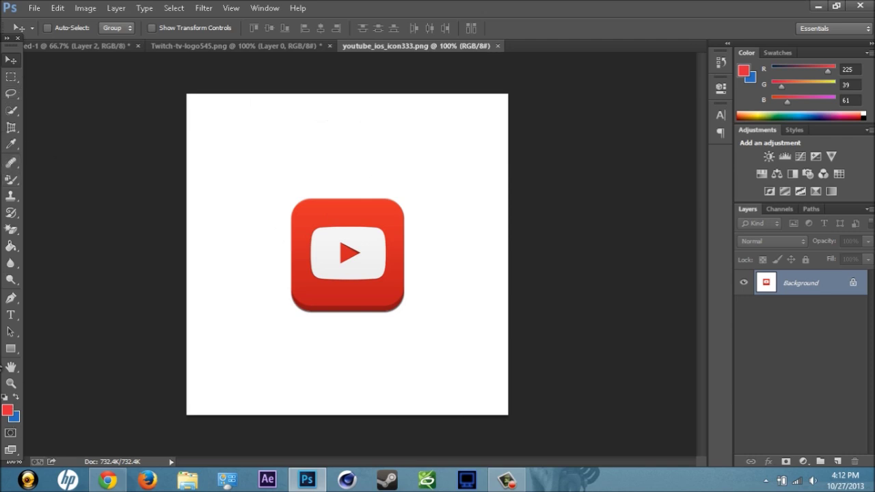
Erase the YouTube icon's white background with the Magic Eraser and drag it into the banner
{"action": "left_click_drag", "start_coordinate": [9, 233], "coordinate": [55, 250]}
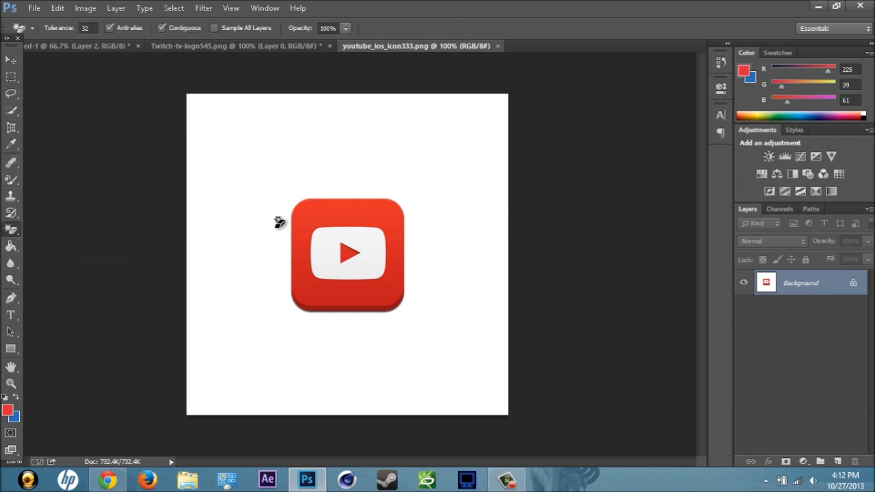
{"action": "left_click", "coordinate": [234, 179]}
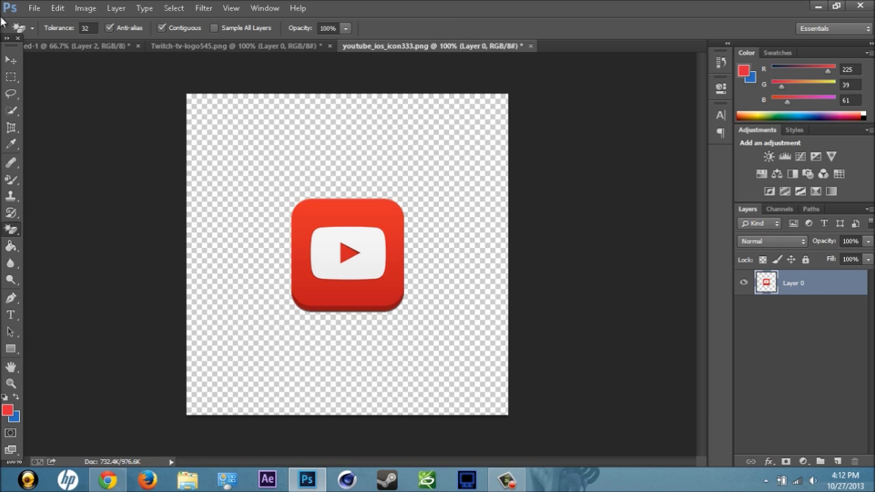
{"action": "left_click", "coordinate": [15, 64]}
{"action": "left_click_drag", "start_coordinate": [369, 273], "coordinate": [277, 205]}
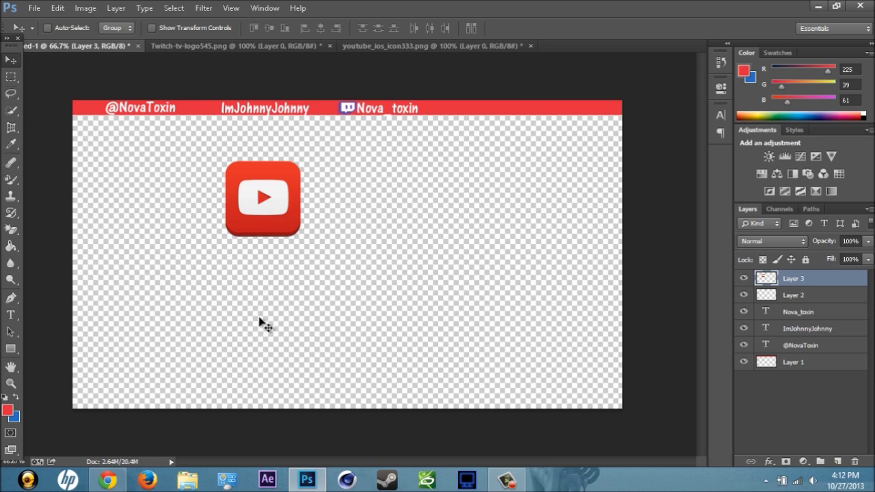
Scale the YouTube icon down and place it just left of the second username
{"action": "key", "text": "ctrl+t"}
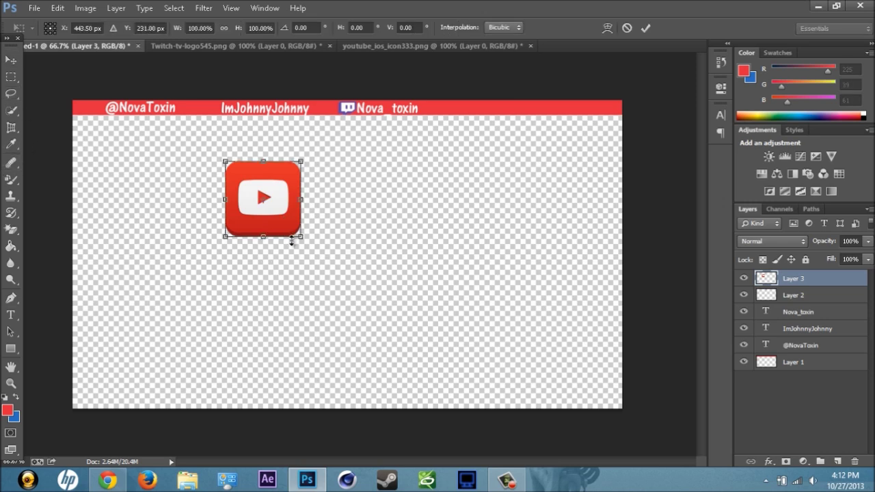
{"action": "left_click_drag", "start_coordinate": [303, 238], "coordinate": [247, 178]}
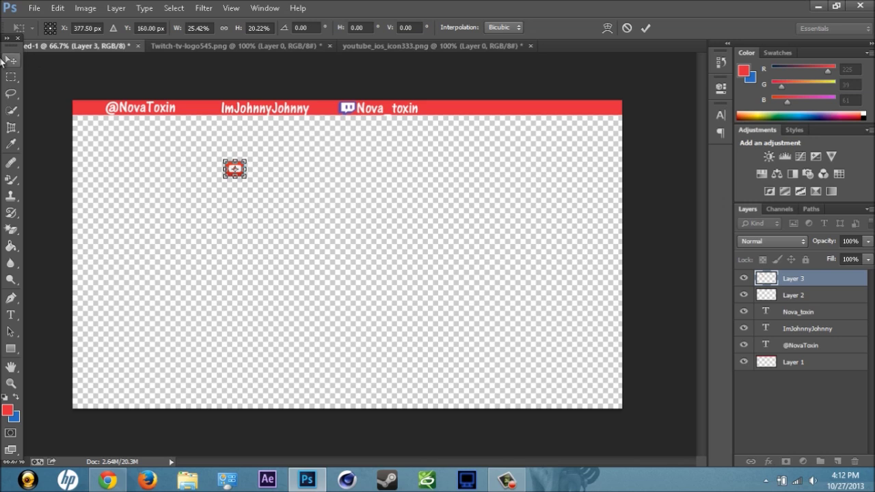
{"action": "left_click", "coordinate": [11, 61]}
{"action": "left_click", "coordinate": [395, 187]}
{"action": "left_click_drag", "start_coordinate": [232, 173], "coordinate": [206, 113]}
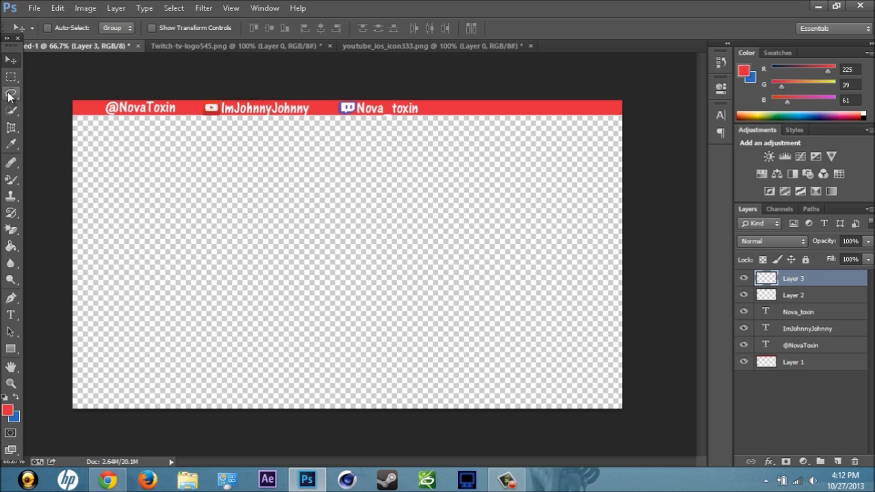
Make the YouTube icon slightly shorter and apply the transform
{"action": "key", "text": "ctrl+t"}
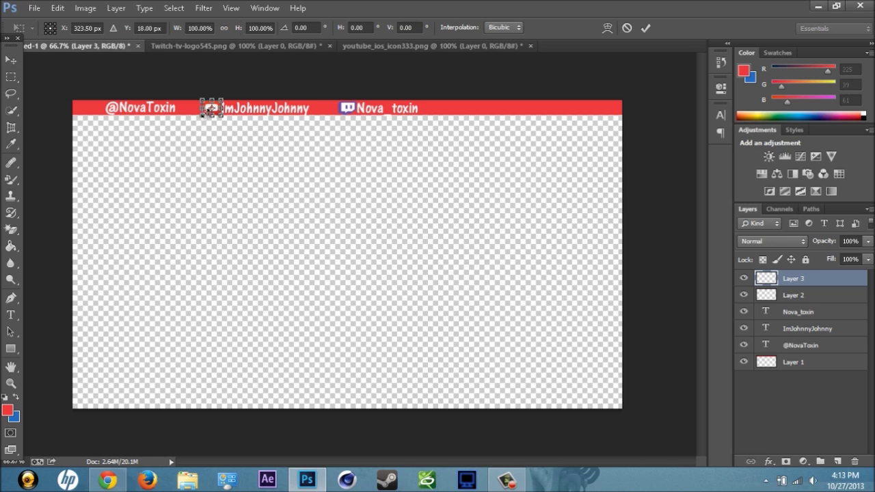
{"action": "left_click_drag", "start_coordinate": [207, 111], "coordinate": [207, 106]}
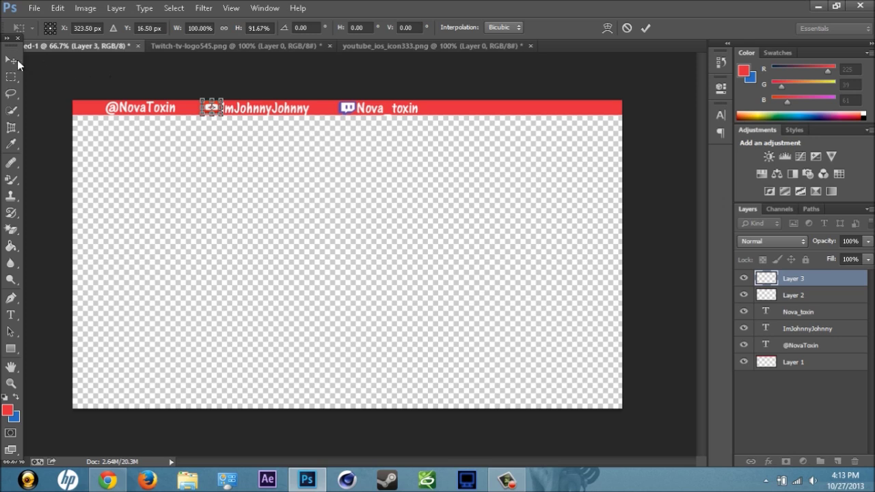
{"action": "left_click", "coordinate": [16, 62]}
{"action": "left_click", "coordinate": [407, 192]}
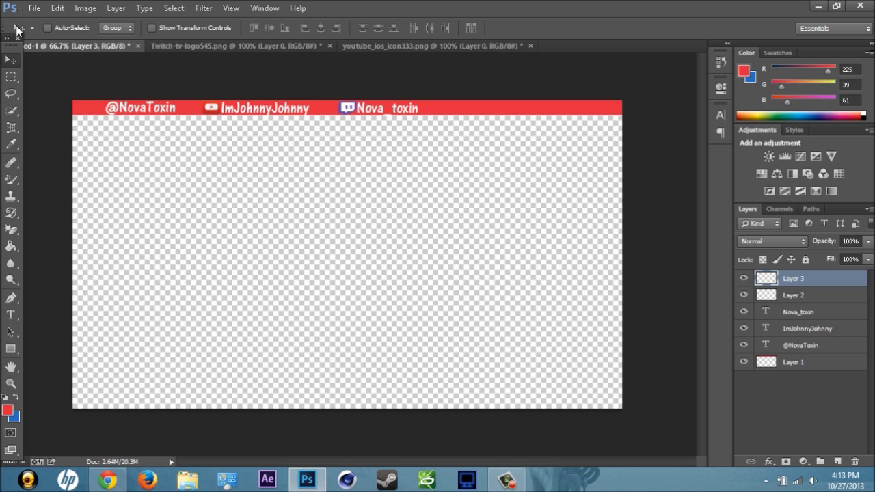
Open the Twitch-tv-logo545 image file
{"action": "left_click", "coordinate": [40, 9]}
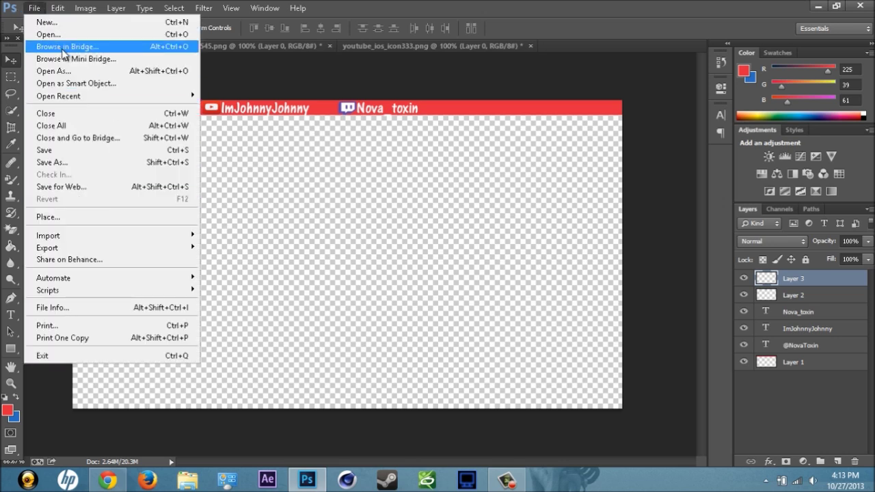
{"action": "left_click", "coordinate": [47, 34]}
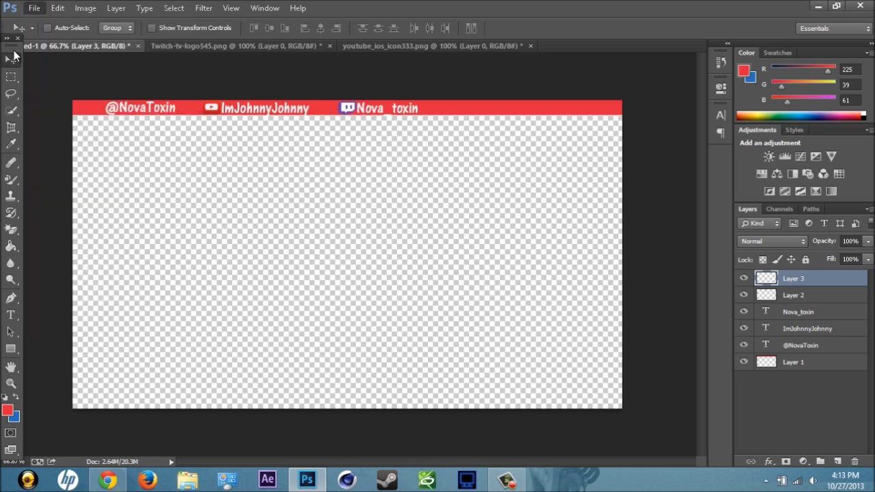
{"action": "left_click_drag", "start_coordinate": [430, 98], "coordinate": [441, 240]}
{"action": "left_click", "coordinate": [213, 123]}
{"action": "left_click", "coordinate": [352, 291]}
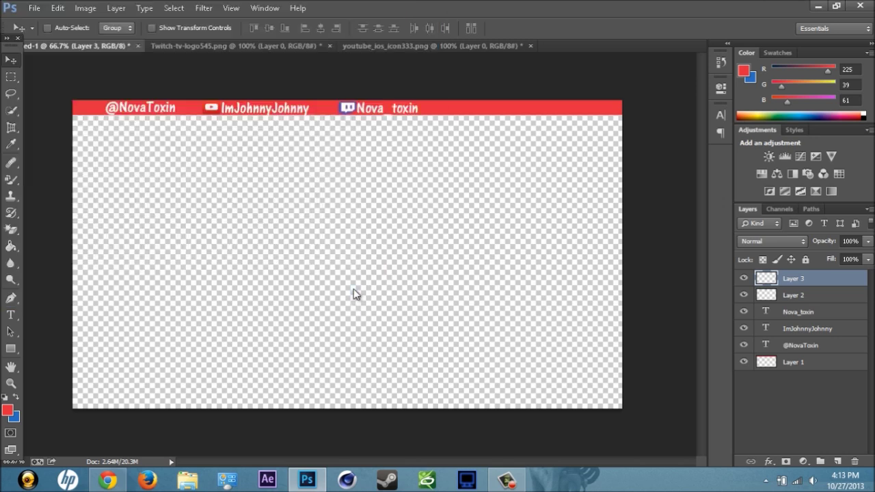
Close the Twitch logo and YouTube icon documents, discarding unsaved changes
{"action": "left_click", "coordinate": [329, 46]}
{"action": "left_click", "coordinate": [440, 190]}
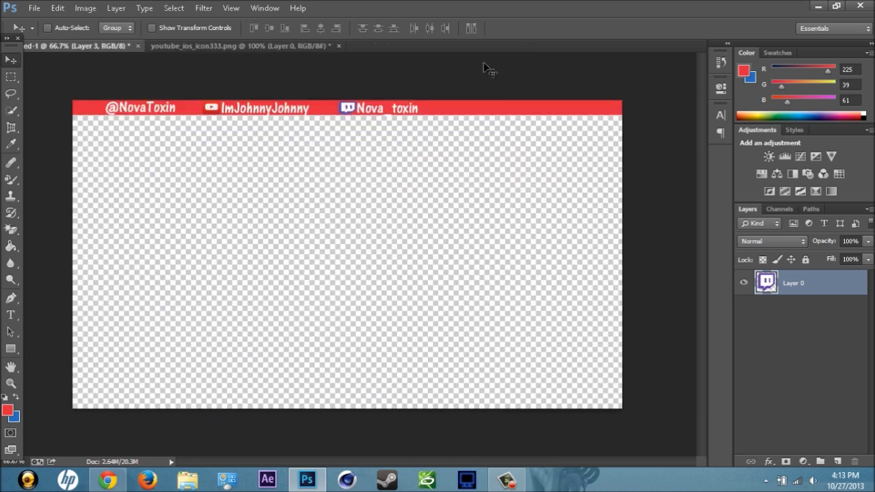
{"action": "left_click", "coordinate": [345, 51]}
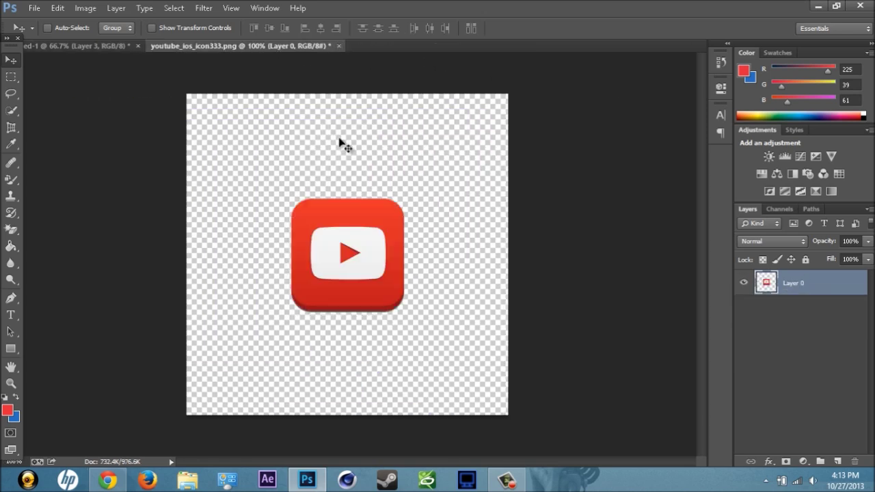
{"action": "left_click", "coordinate": [338, 46]}
{"action": "left_click", "coordinate": [426, 193]}
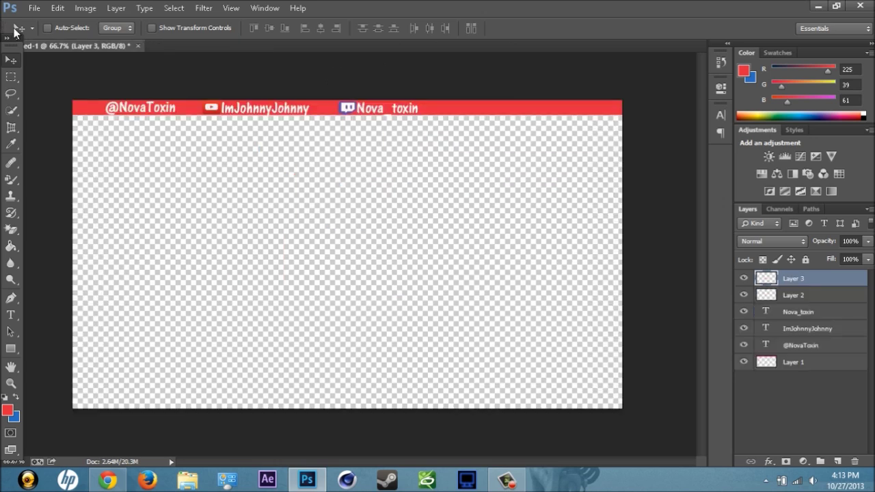
Open the twitter_logo image file
{"action": "left_click", "coordinate": [31, 9]}
{"action": "left_click", "coordinate": [61, 33]}
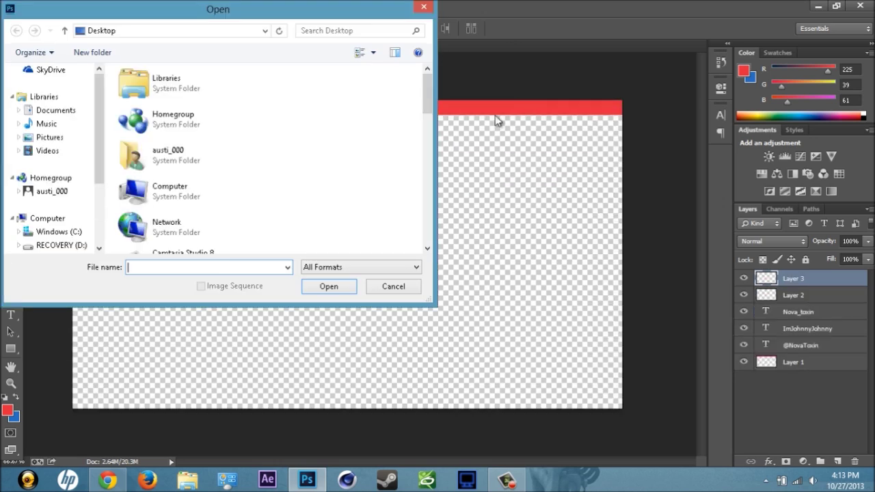
{"action": "left_click_drag", "start_coordinate": [433, 97], "coordinate": [446, 218]}
{"action": "left_click", "coordinate": [205, 191]}
{"action": "left_click", "coordinate": [329, 287]}
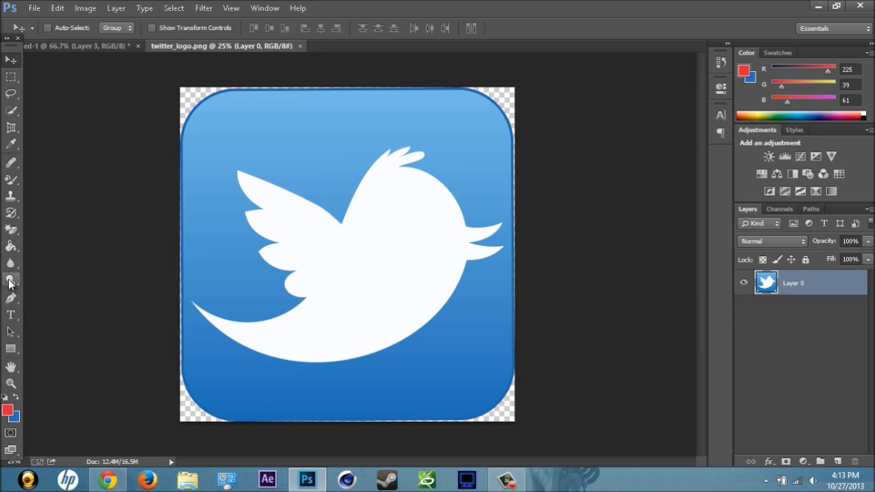
Erase the logo's blue areas with the Magic Eraser and drag the white bird onto the banner
{"action": "left_click_drag", "start_coordinate": [11, 230], "coordinate": [61, 252]}
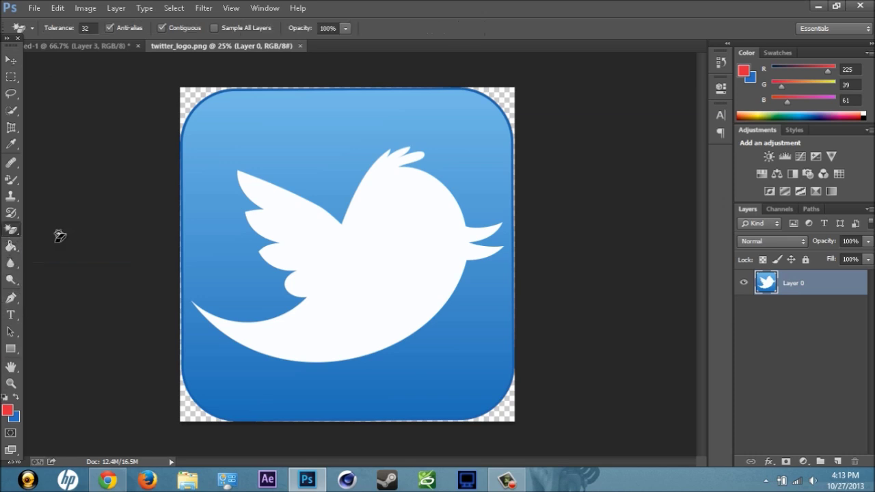
{"action": "left_click", "coordinate": [250, 151]}
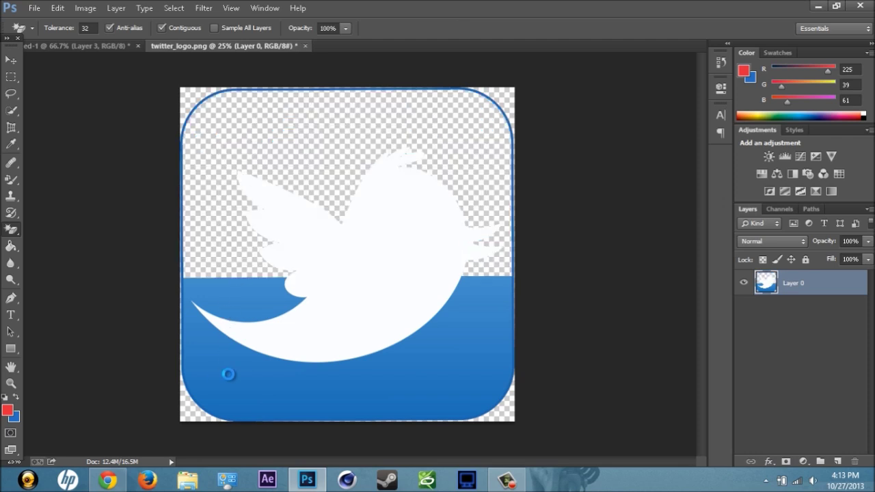
{"action": "left_click", "coordinate": [399, 384]}
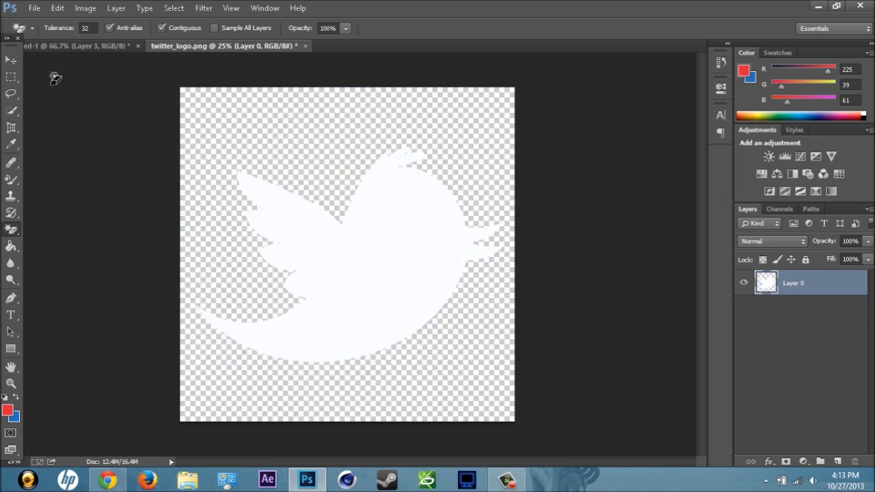
{"action": "left_click", "coordinate": [11, 60]}
{"action": "left_click_drag", "start_coordinate": [335, 317], "coordinate": [255, 261]}
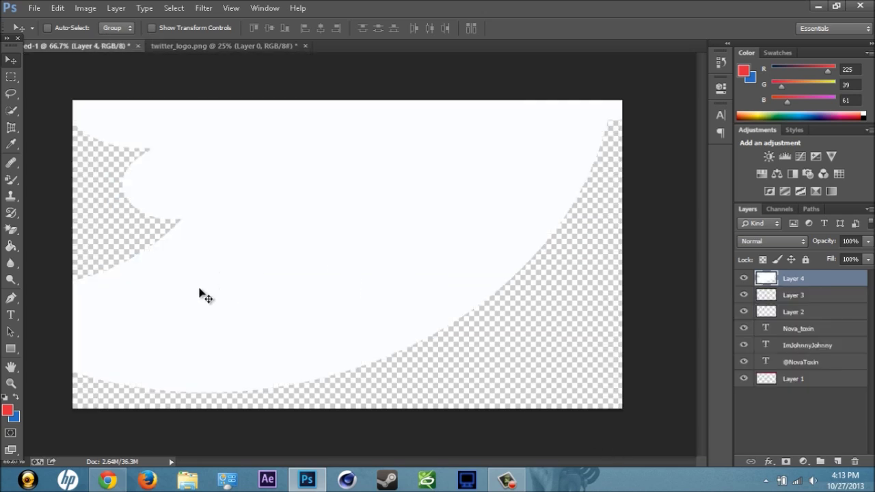
{"action": "key", "text": "ctrl+t"}
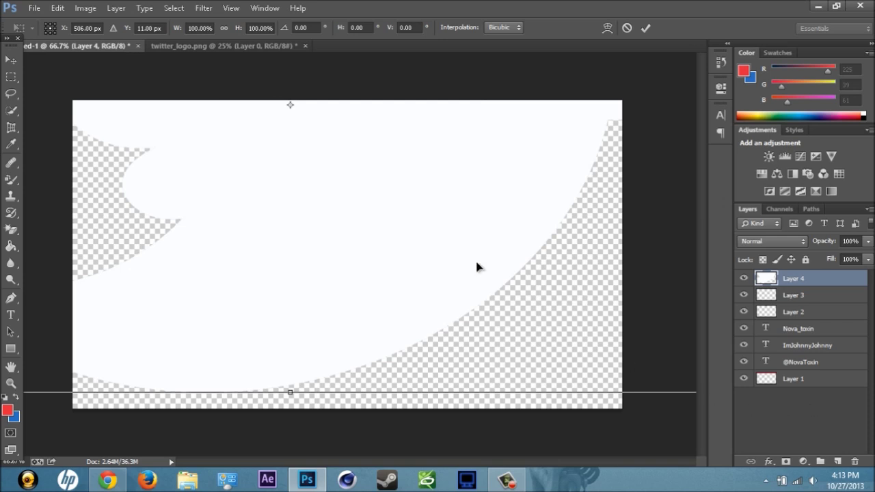
{"action": "left_click_drag", "start_coordinate": [335, 232], "coordinate": [244, 231]}
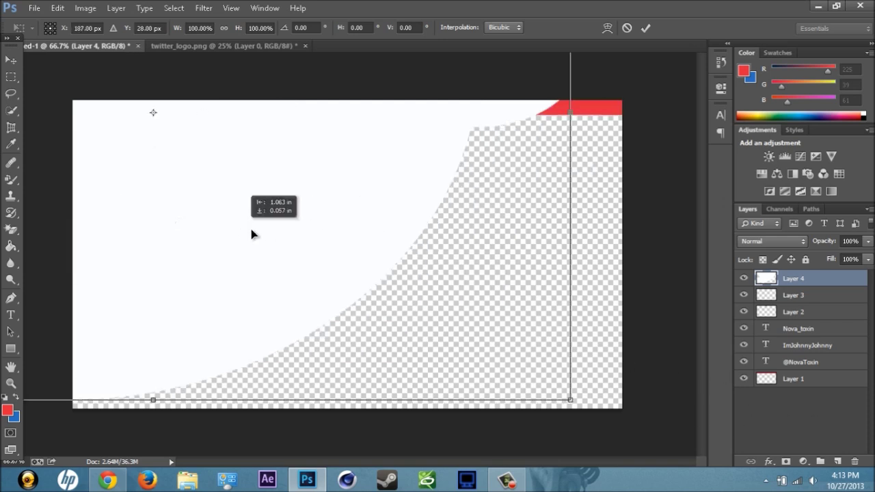
{"action": "left_click_drag", "start_coordinate": [569, 400], "coordinate": [584, 380]}
{"action": "left_click_drag", "start_coordinate": [633, 409], "coordinate": [222, 225]}
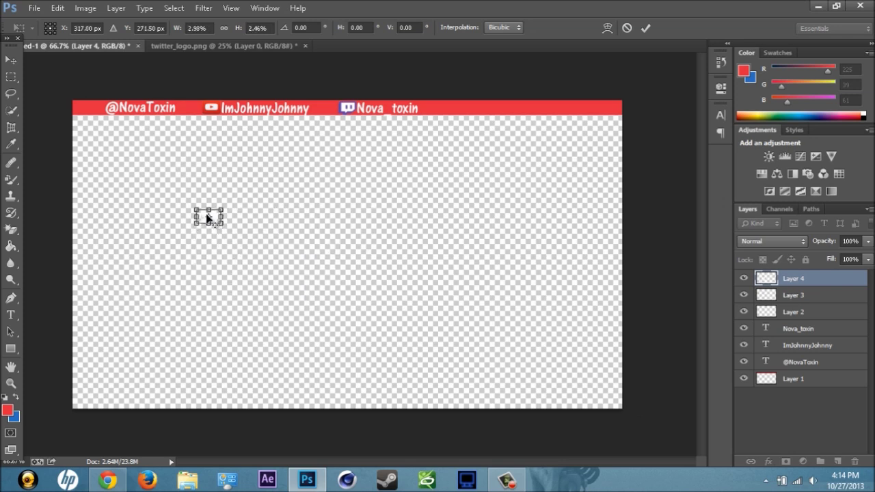
{"action": "left_click_drag", "start_coordinate": [210, 210], "coordinate": [101, 127]}
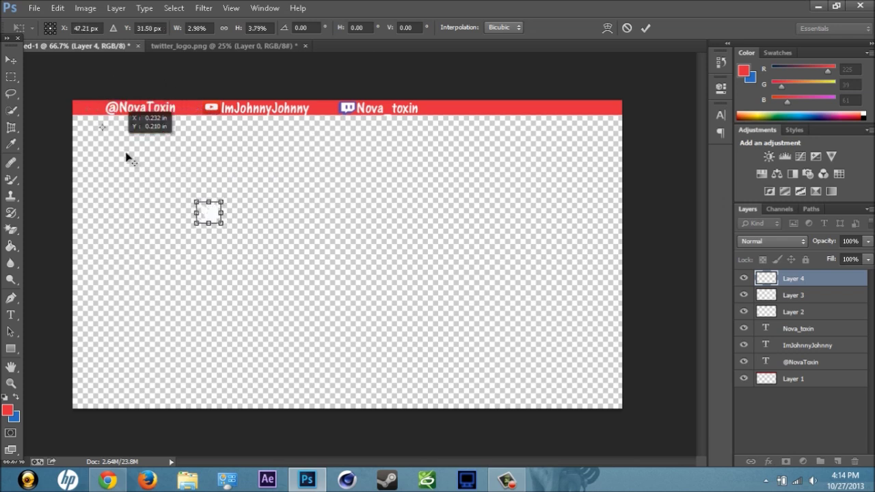
{"action": "left_click_drag", "start_coordinate": [203, 212], "coordinate": [86, 98]}
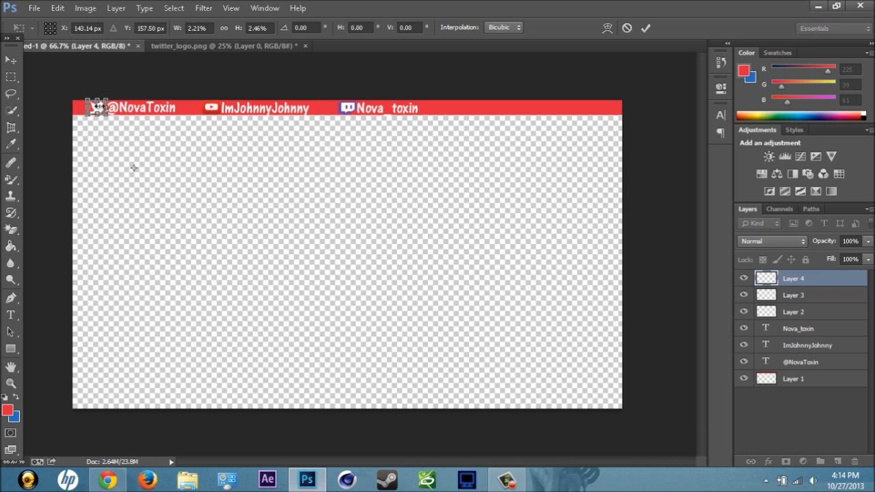
{"action": "left_click", "coordinate": [20, 60]}
{"action": "left_click", "coordinate": [401, 189]}
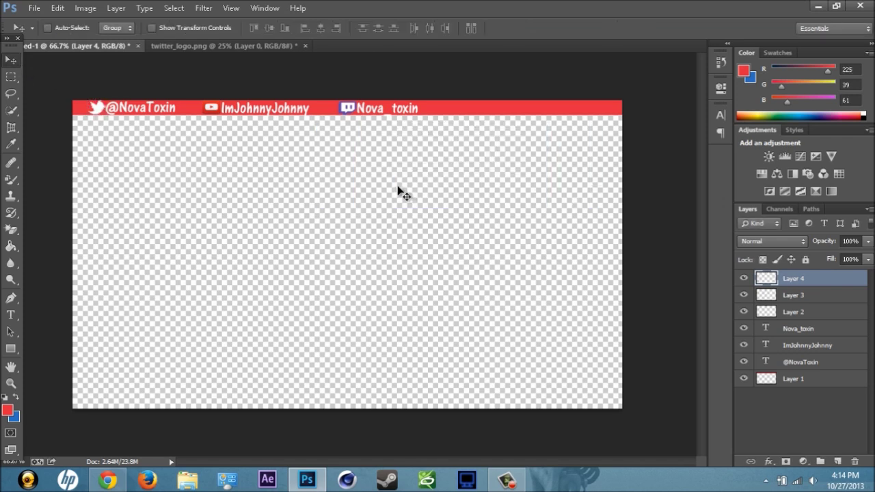
Save the banner to the Desktop as a PNG copy named Untitled-1
{"action": "left_click", "coordinate": [34, 8]}
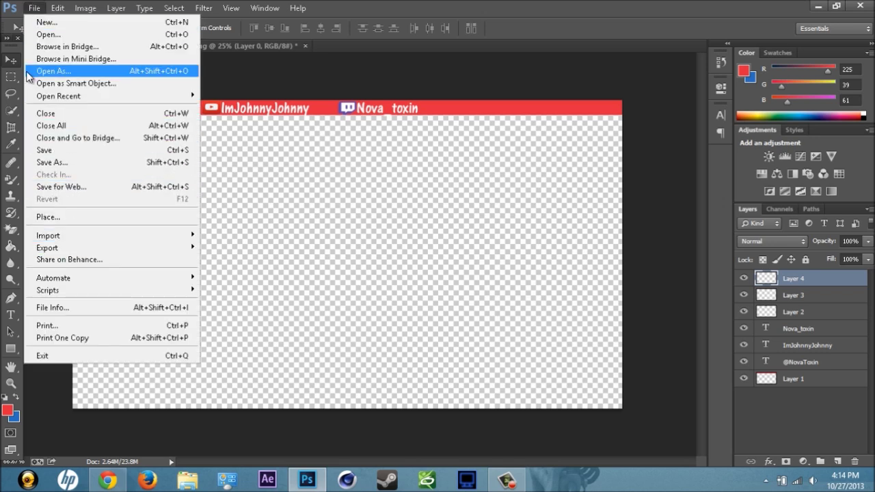
{"action": "left_click", "coordinate": [68, 162]}
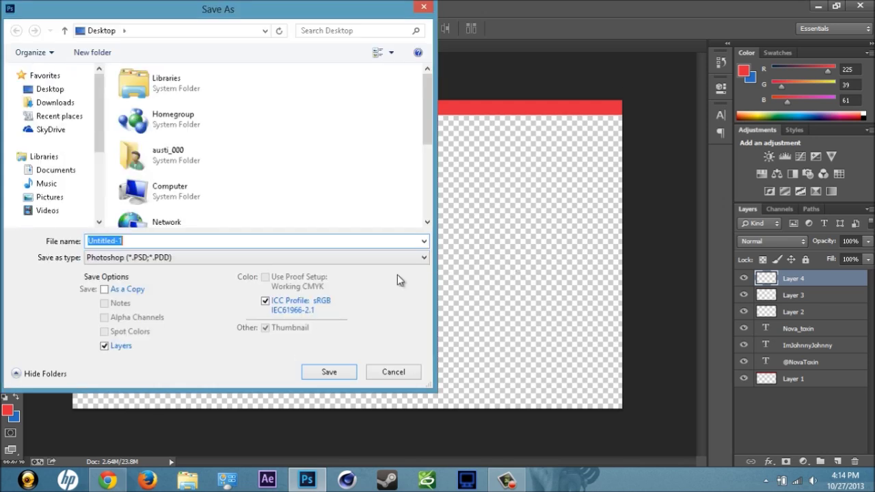
{"action": "left_click", "coordinate": [301, 259]}
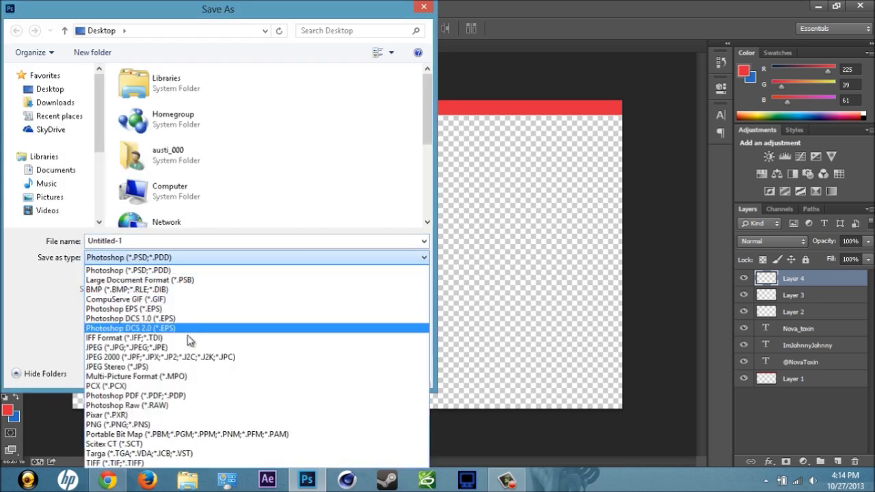
{"action": "left_click", "coordinate": [134, 425]}
{"action": "left_click_drag", "start_coordinate": [120, 239], "coordinate": [51, 244]}
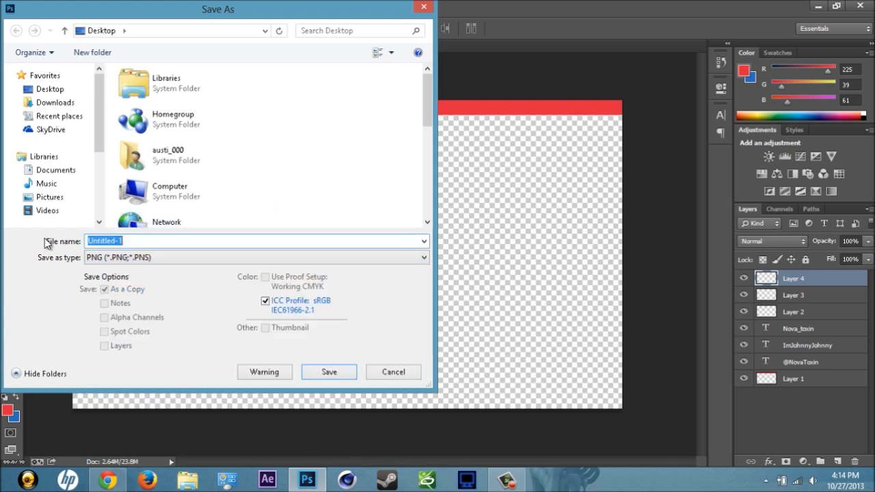
{"action": "left_click", "coordinate": [328, 374]}
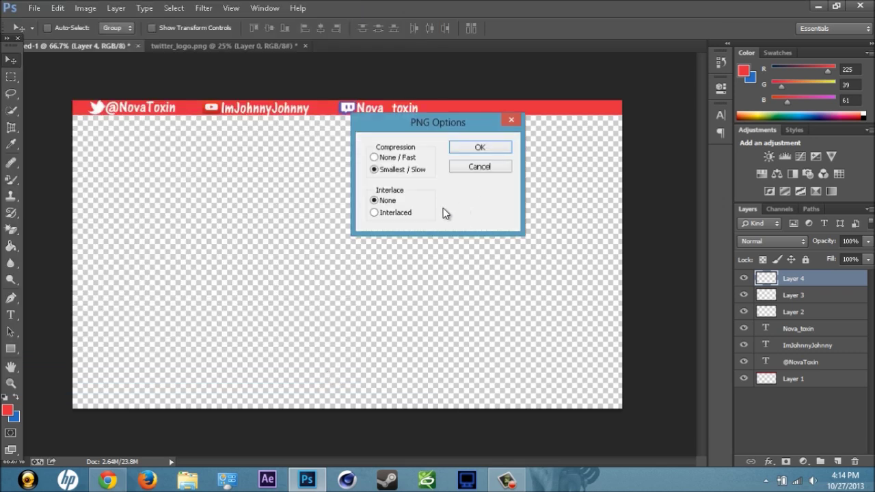
{"action": "left_click", "coordinate": [508, 119]}
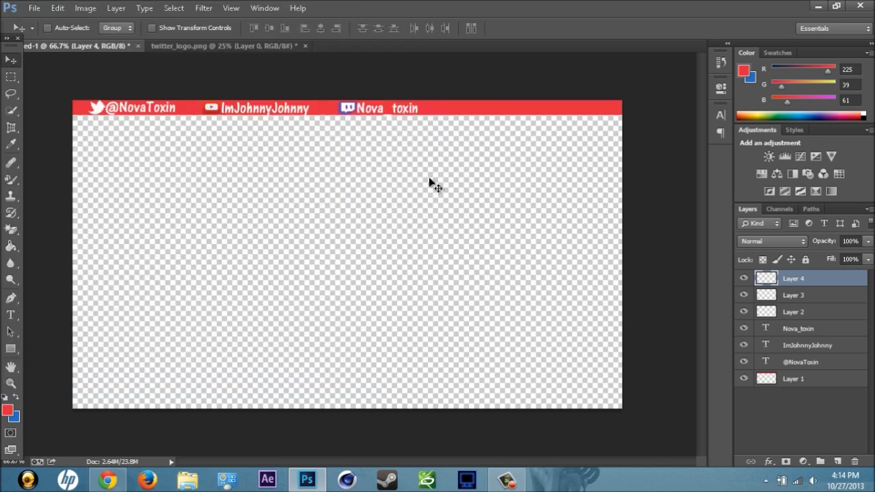
Minimize Photoshop and drag the three logo images from the desktop to the Recycle Bin
{"action": "left_click", "coordinate": [817, 9]}
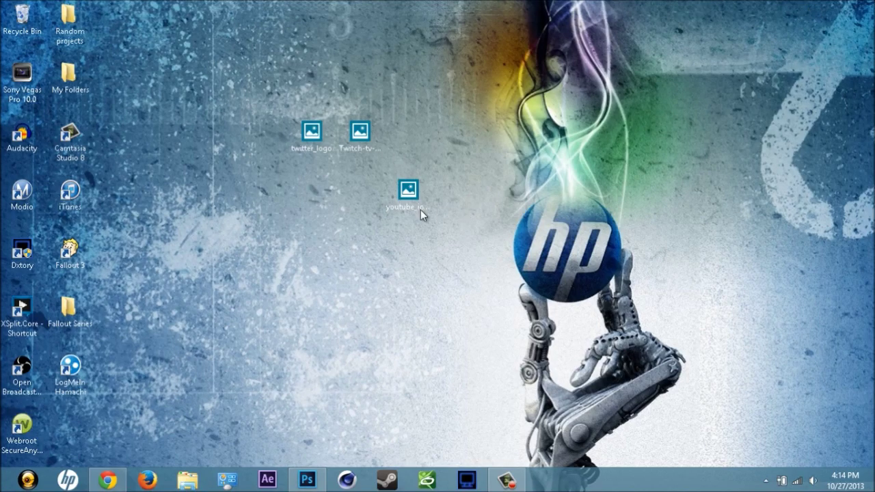
{"action": "left_click_drag", "start_coordinate": [438, 210], "coordinate": [283, 115]}
{"action": "left_click_drag", "start_coordinate": [318, 140], "coordinate": [26, 31]}
Move the Banner for Twitch file from the Random projects folder onto the desktop
{"action": "double_click", "coordinate": [77, 81]}
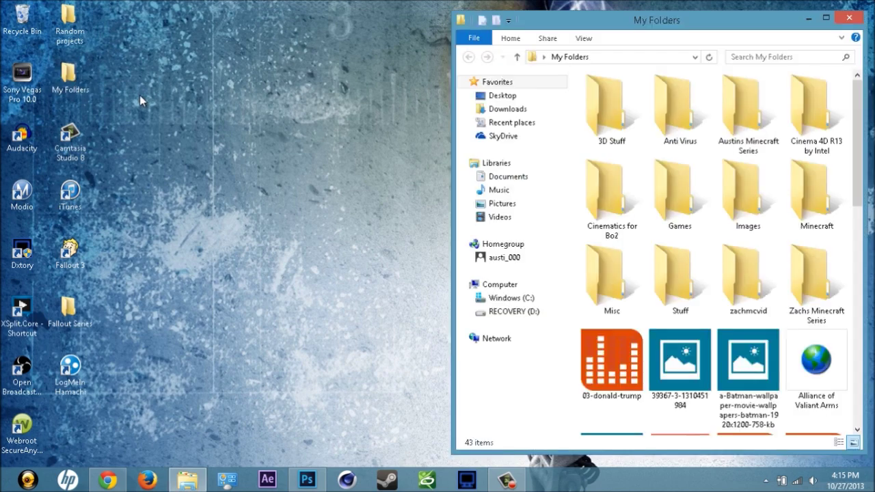
{"action": "left_click", "coordinate": [855, 15]}
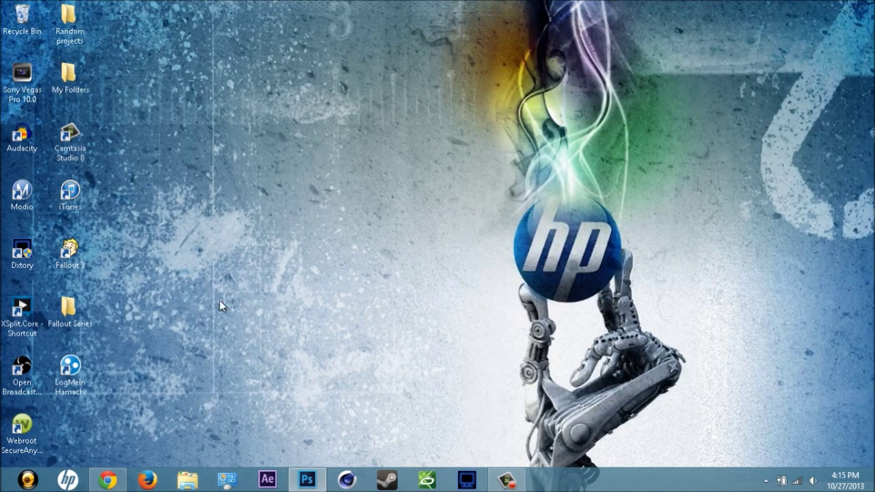
{"action": "double_click", "coordinate": [68, 27]}
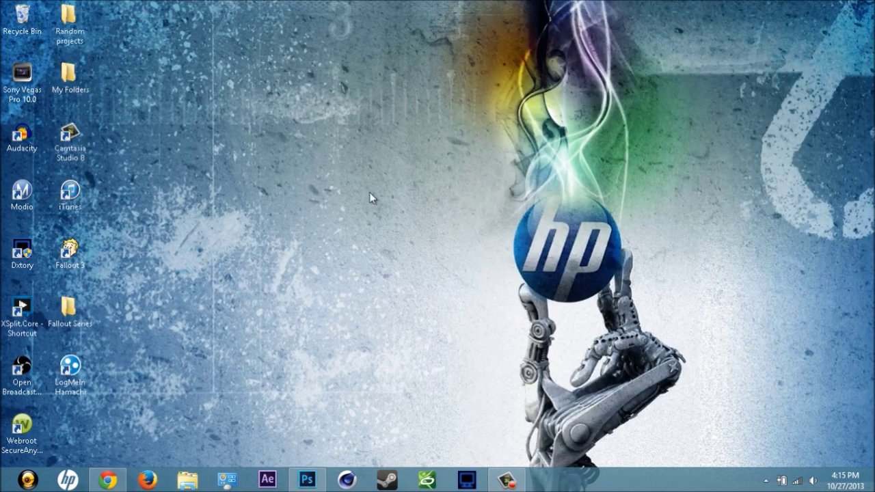
{"action": "left_click", "coordinate": [683, 113]}
{"action": "left_click_drag", "start_coordinate": [269, 228], "coordinate": [241, 175]}
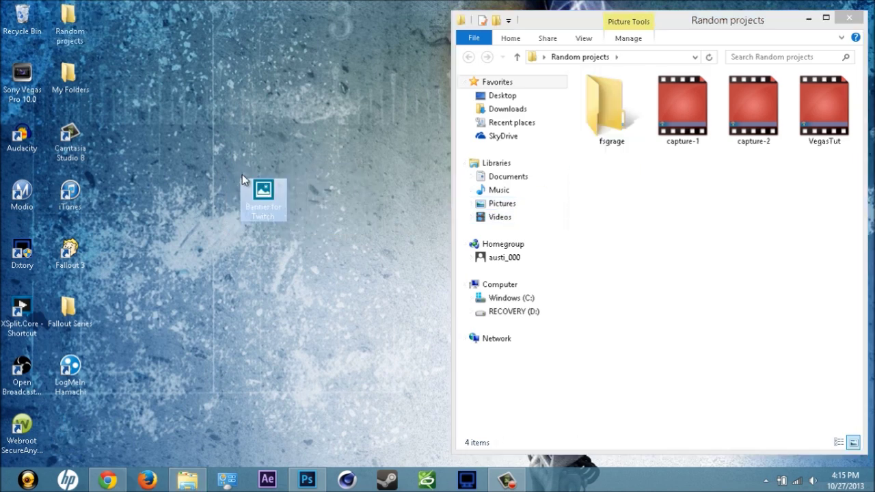
{"action": "right_click", "coordinate": [256, 196]}
{"action": "left_click", "coordinate": [300, 108]}
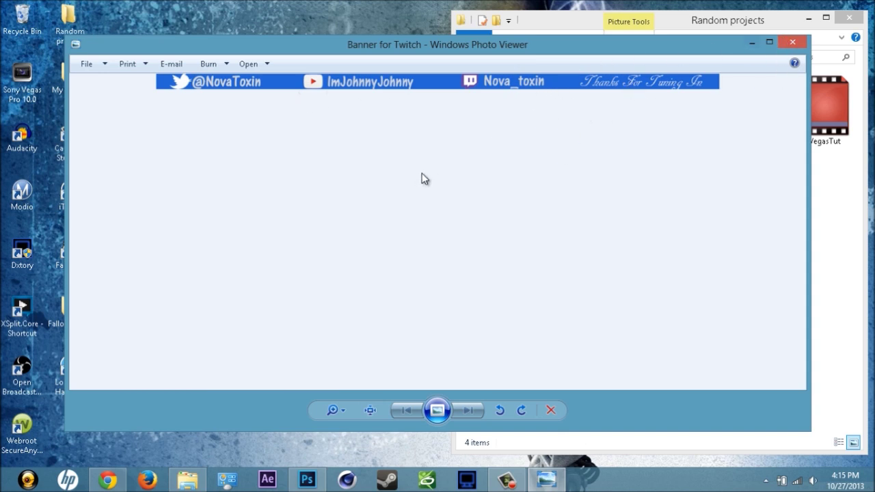
Close the banner preview and Random projects window, then put the banner icon at the lower-left of the desktop
{"action": "mouse_move", "coordinate": [865, 7]}
{"action": "left_click", "coordinate": [791, 44]}
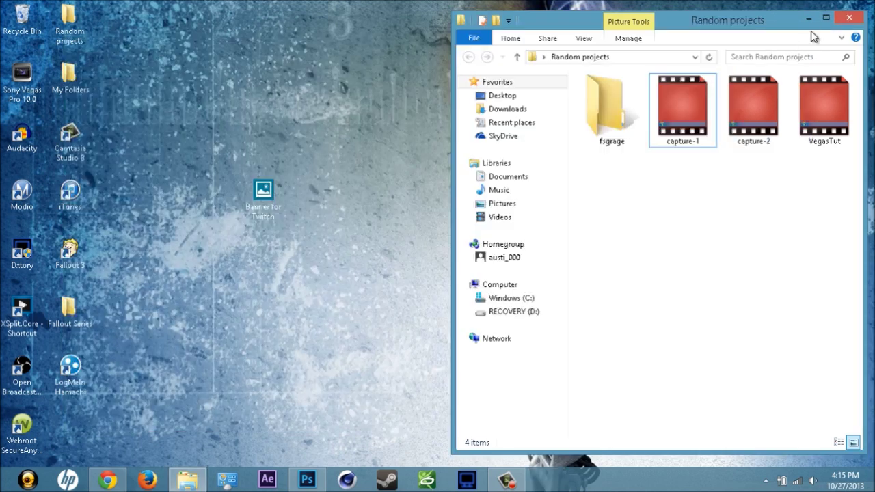
{"action": "left_click", "coordinate": [851, 20]}
{"action": "left_click_drag", "start_coordinate": [263, 195], "coordinate": [68, 430]}
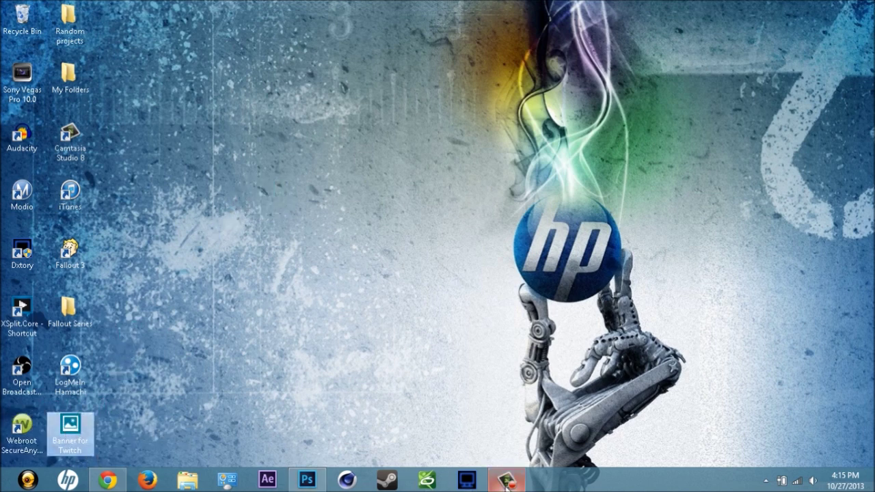
Show the Camtasia recorder panel from the taskbar
{"action": "left_click", "coordinate": [507, 483]}
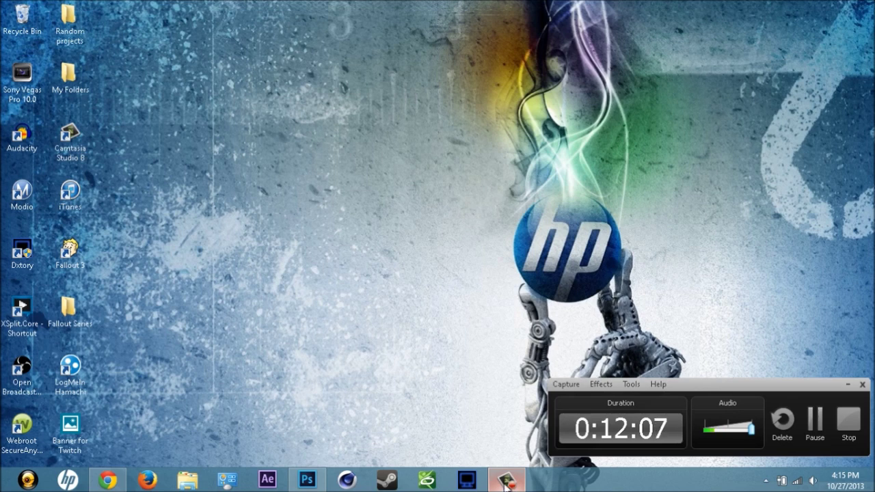